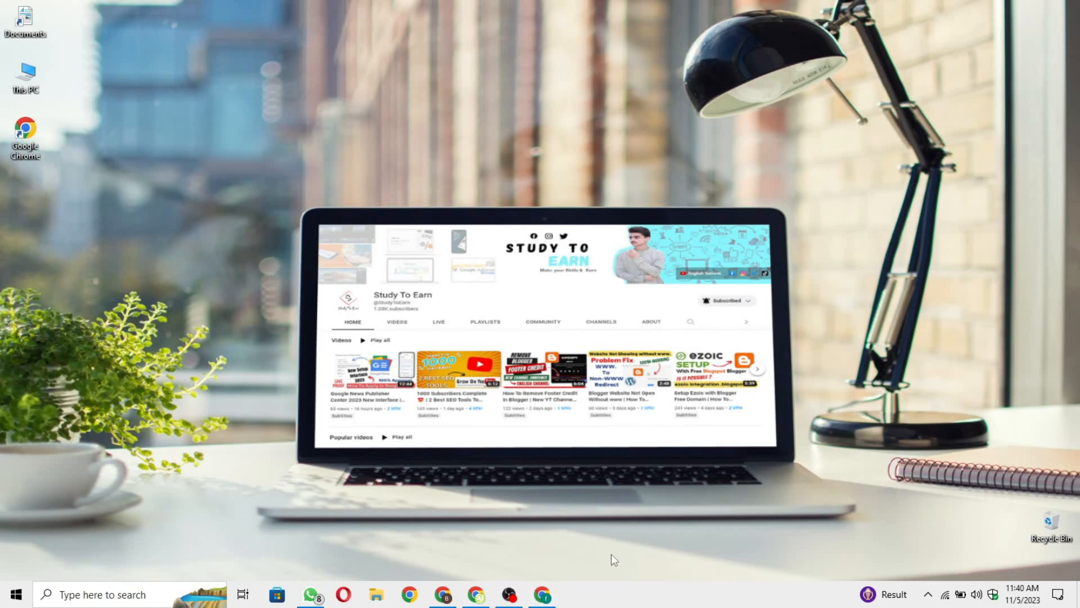
# Bring the Hostinger Websites page back up, scroll to the bottom, and start creating a new website.
pyautogui.click(449, 598)
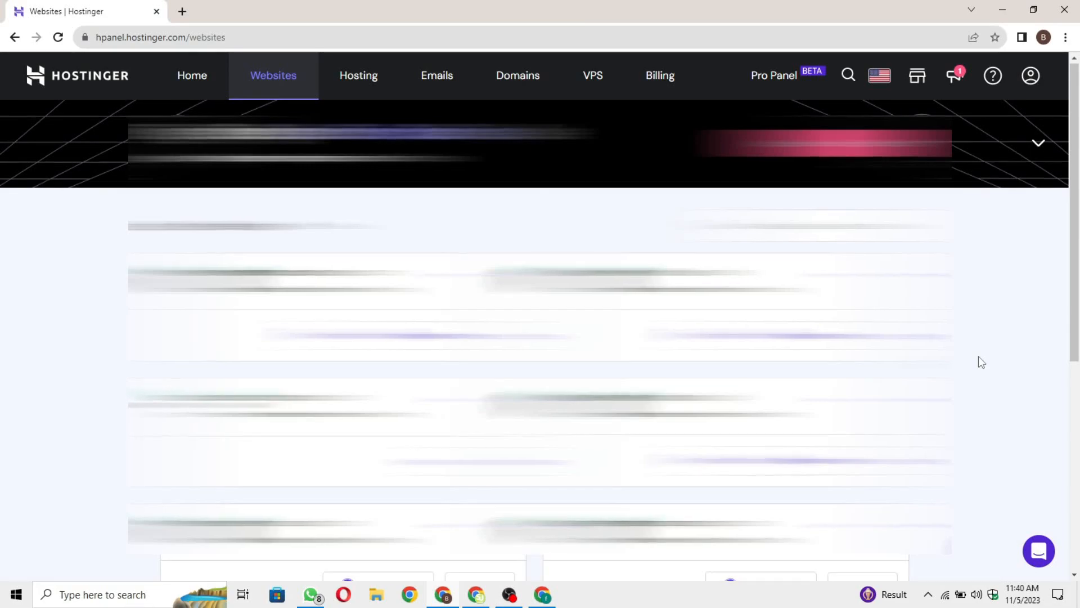
pyautogui.scroll(-7, 978, 357)
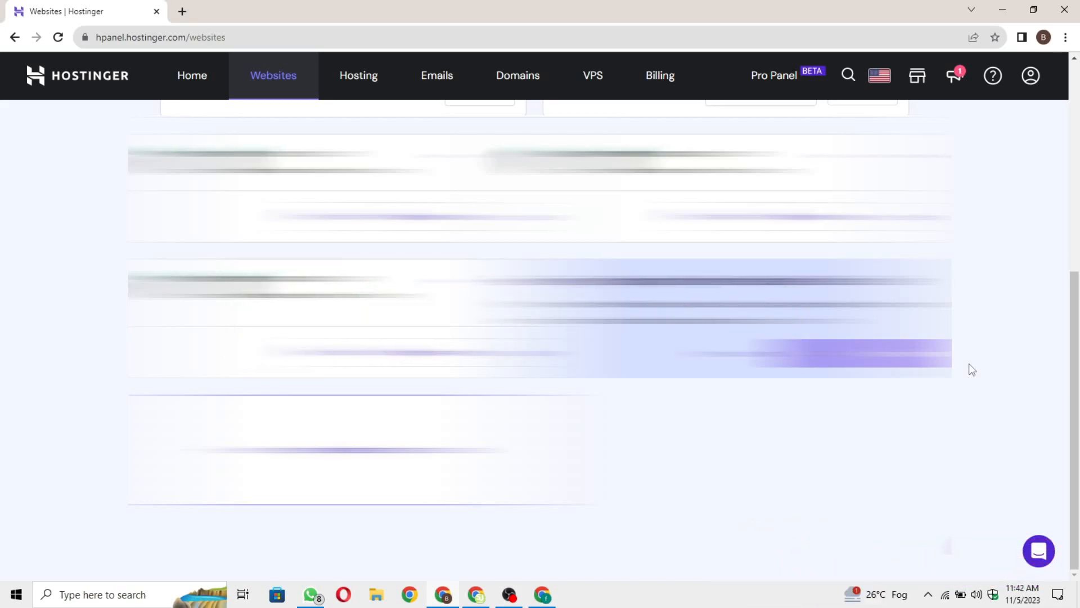
pyautogui.click(1003, 10)
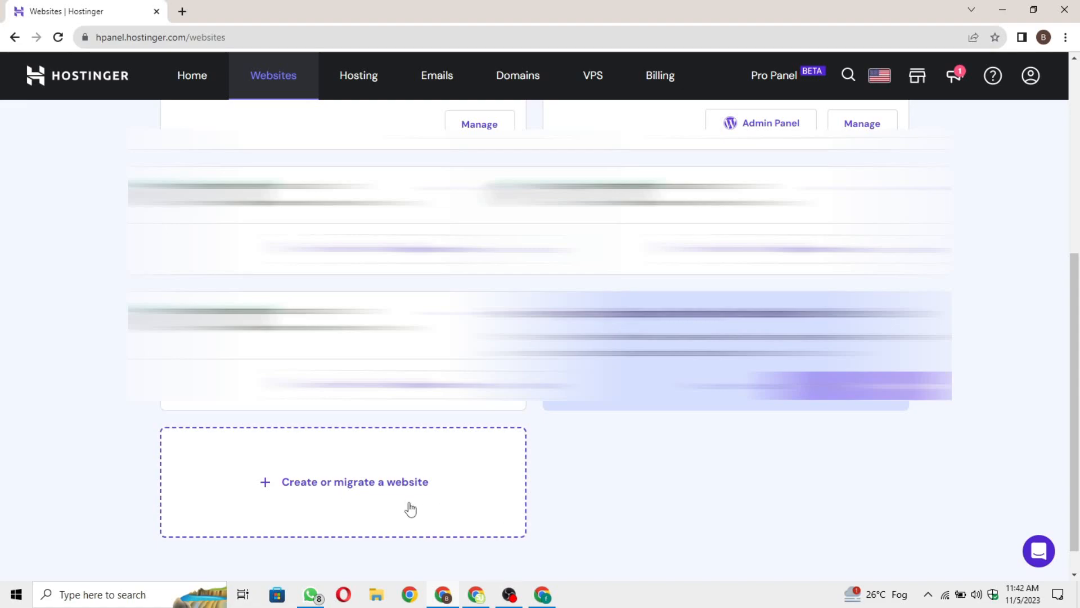
pyautogui.click(393, 499)
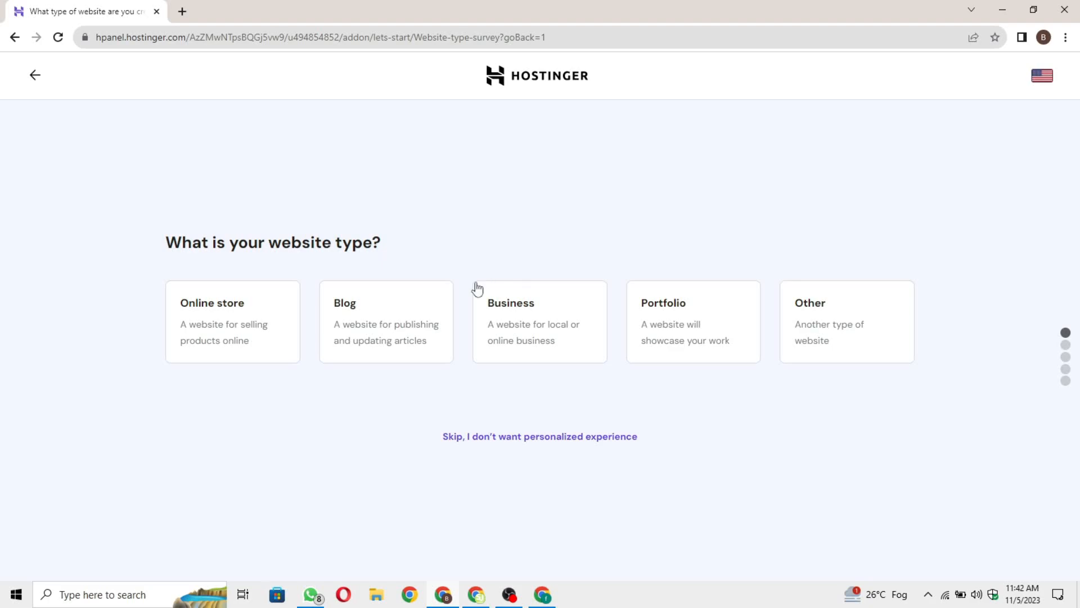
# Choose Blog as the website type and opt to create a brand-new website.
pyautogui.click(394, 330)
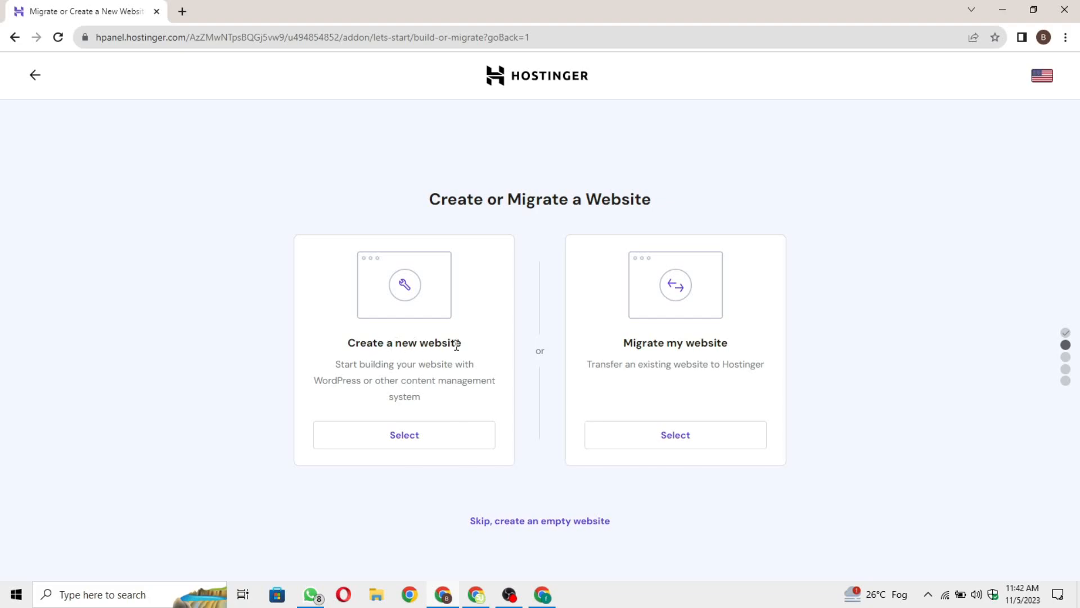
pyautogui.moveTo(732, 345); pyautogui.dragTo(633, 355)
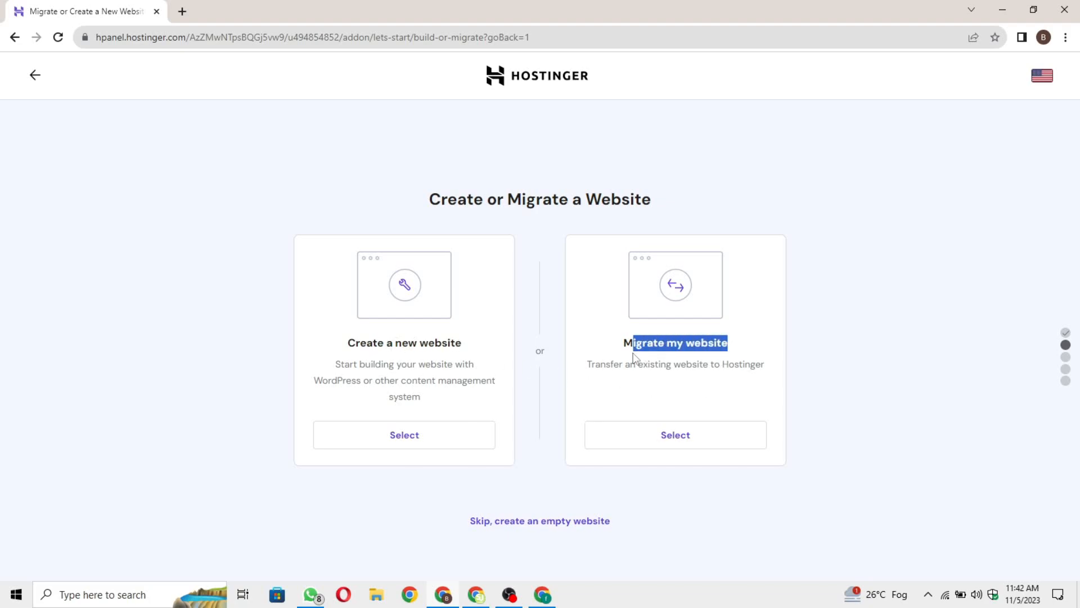
pyautogui.click(881, 359)
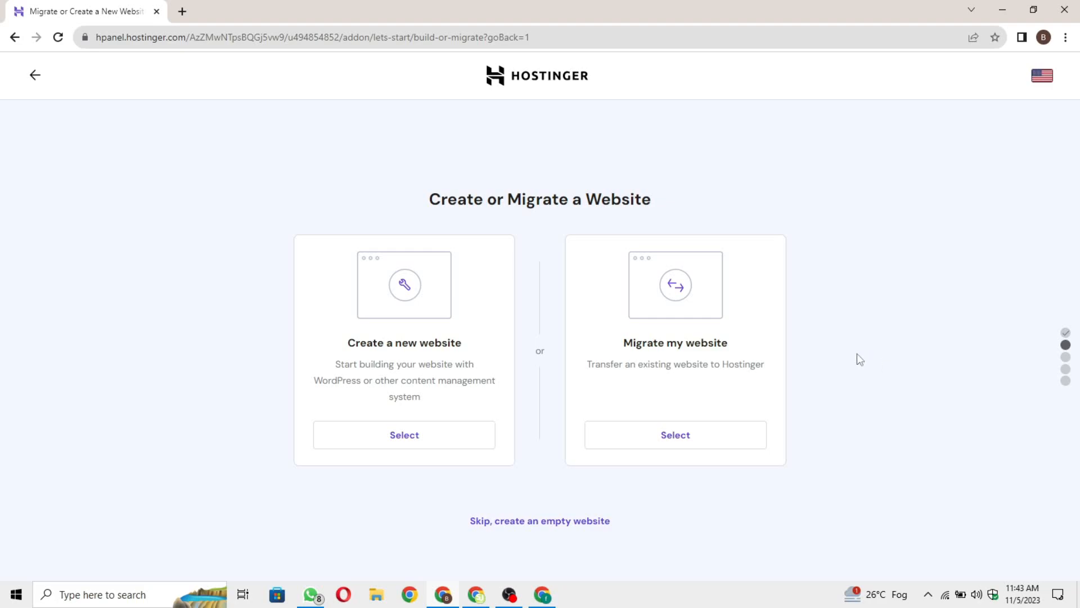
pyautogui.click(417, 446)
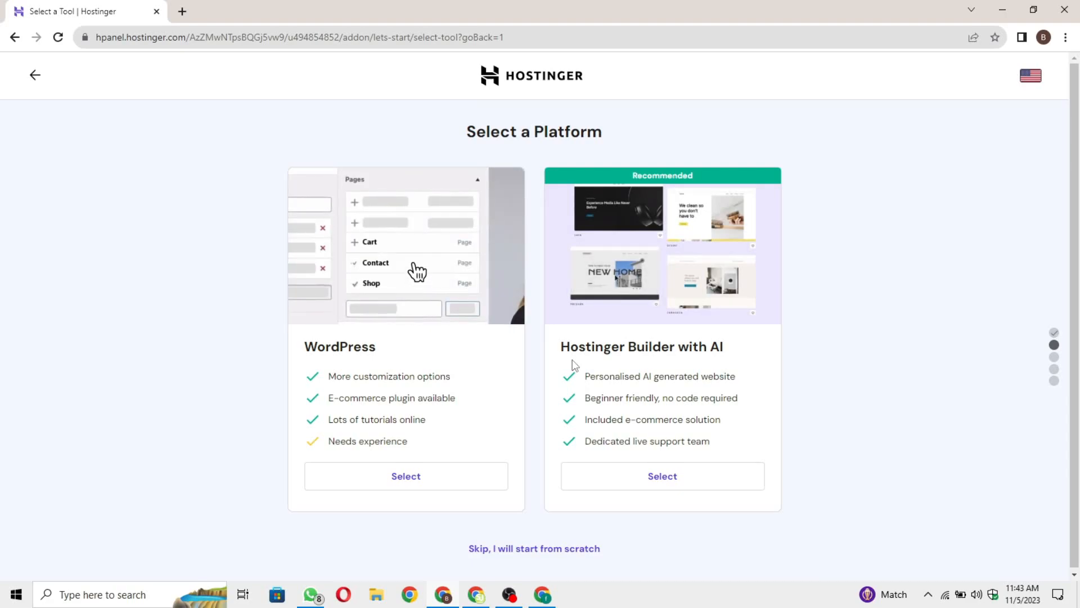
# Pick WordPress as the platform for the new site.
pyautogui.click(456, 476)
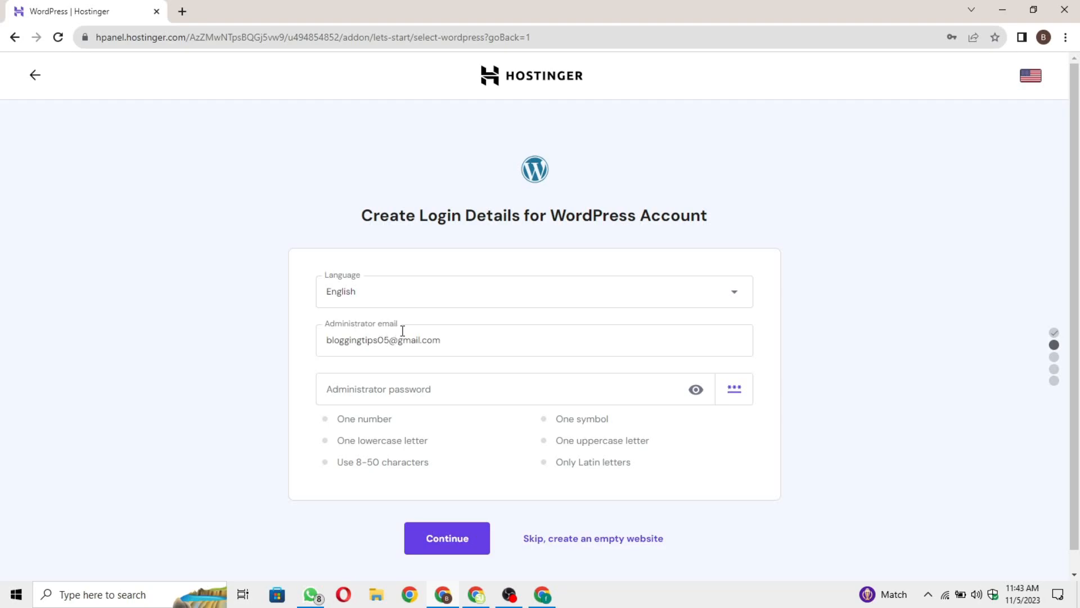
# Replace the prefilled administrator e-mail with the Google account's address copied from the other window.
pyautogui.moveTo(464, 343); pyautogui.dragTo(323, 342)
pyautogui.press('BackSpace')
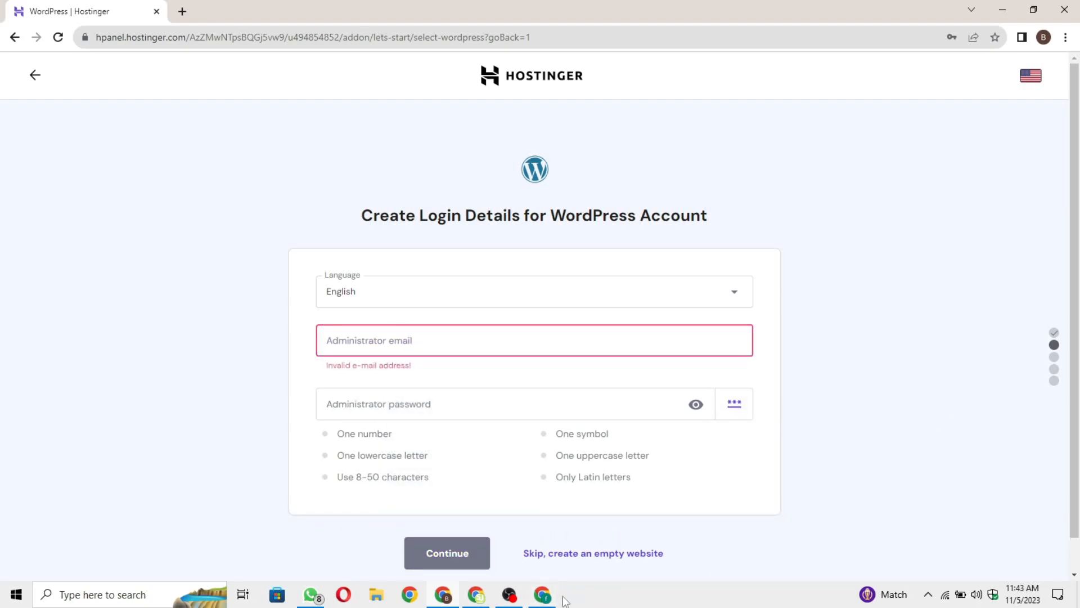
pyautogui.click(543, 595)
pyautogui.click(544, 596)
pyautogui.click(543, 595)
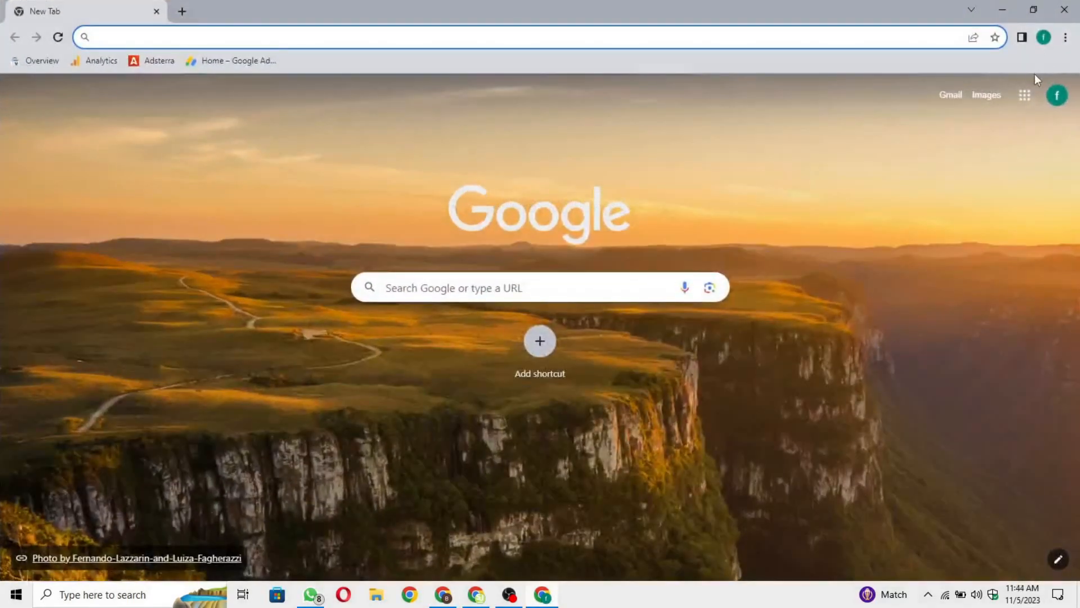
pyautogui.click(1057, 95)
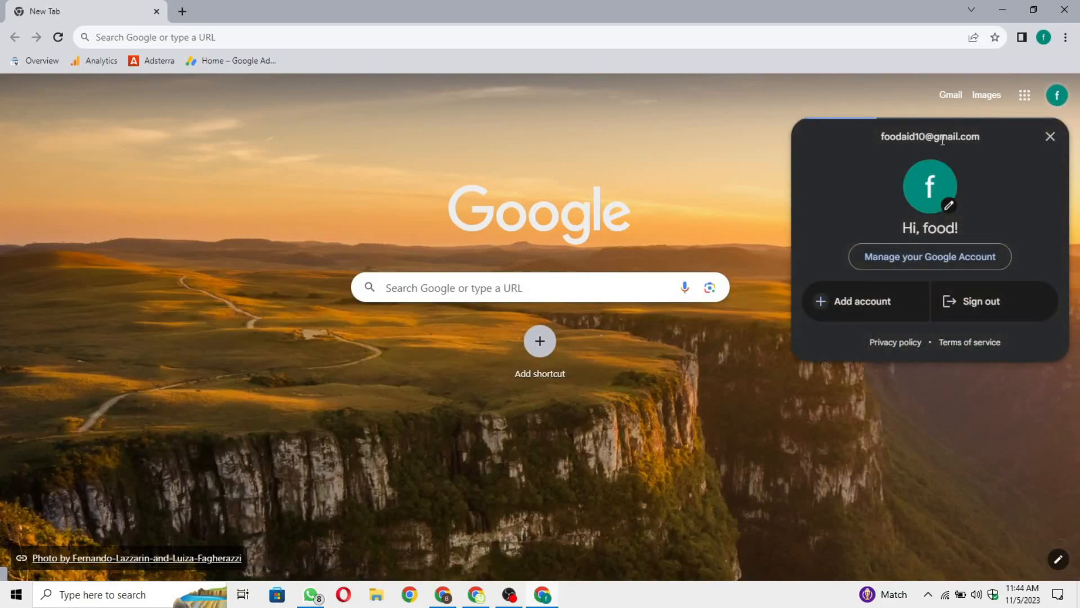
pyautogui.tripleClick(943, 140)
pyautogui.hotkey('ctrl', 'c')
pyautogui.click(455, 598)
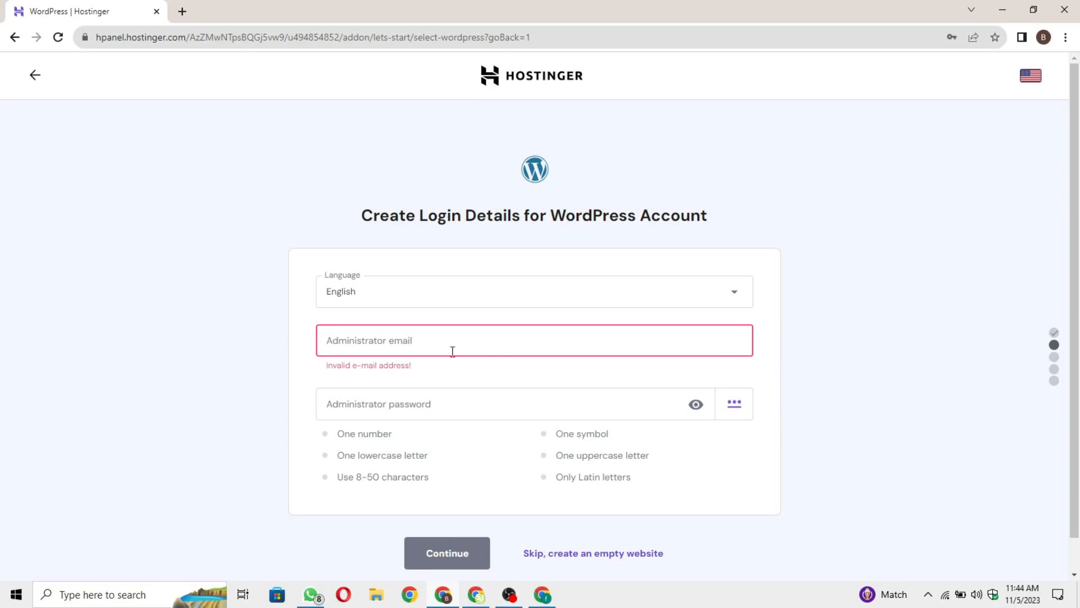
pyautogui.click(424, 345)
pyautogui.hotkey('ctrl', 'v')
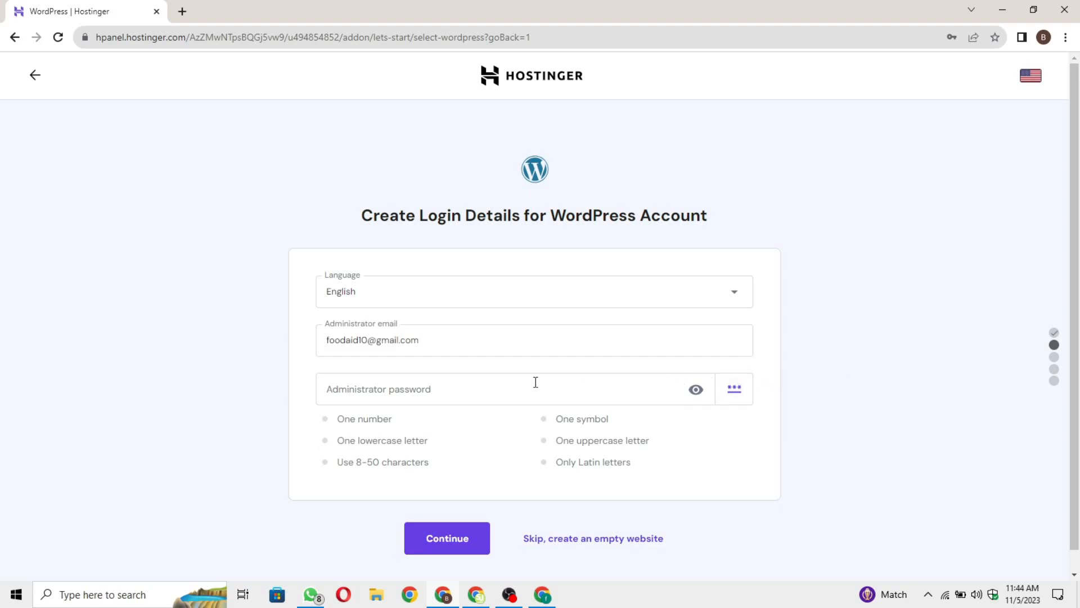
# Enter a valid administrator password and submit the WordPress login details.
pyautogui.click(473, 396)
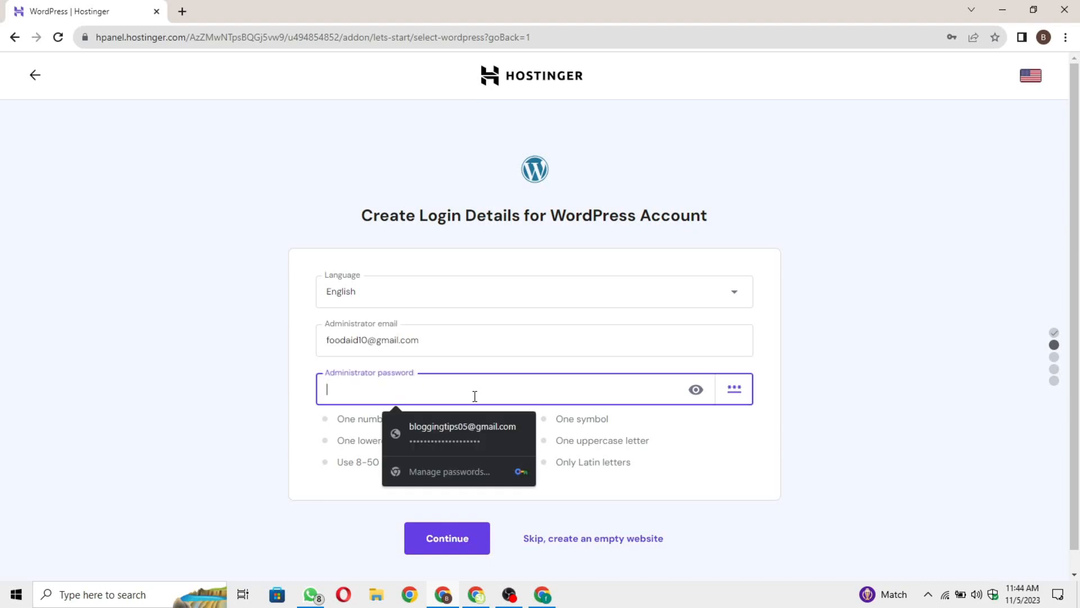
pyautogui.click(849, 357)
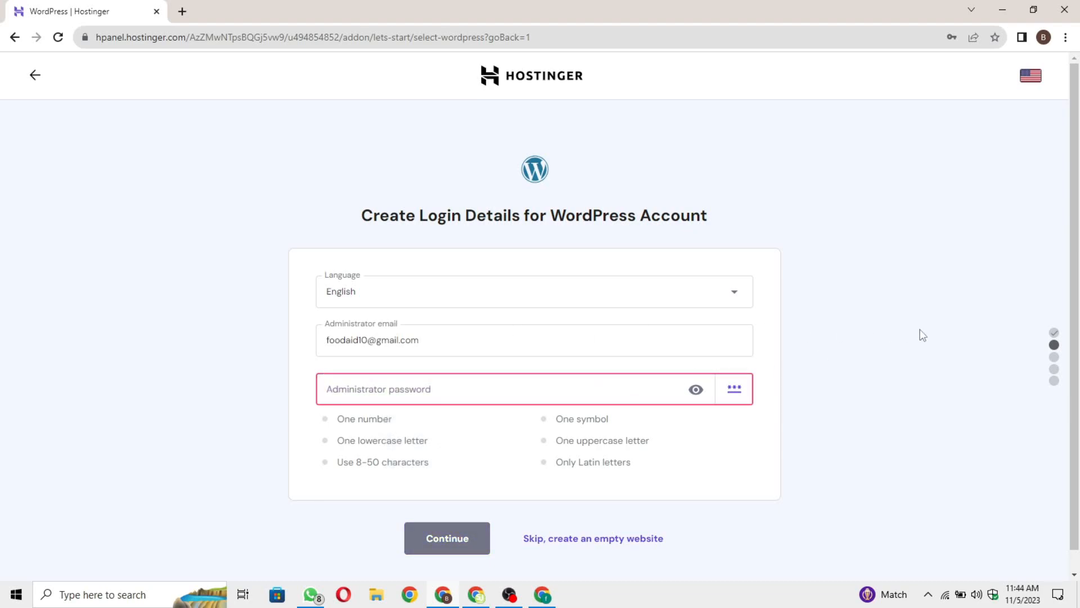
pyautogui.moveTo(446, 336); pyautogui.dragTo(256, 337)
pyautogui.click(164, 342)
pyautogui.click(433, 398)
pyautogui.click(837, 401)
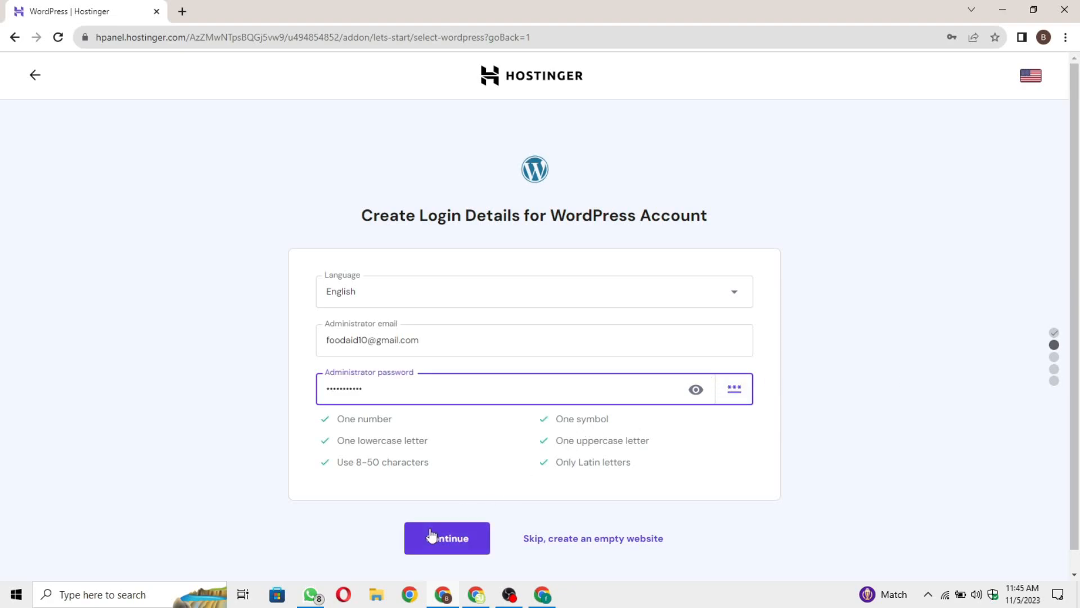
pyautogui.click(457, 546)
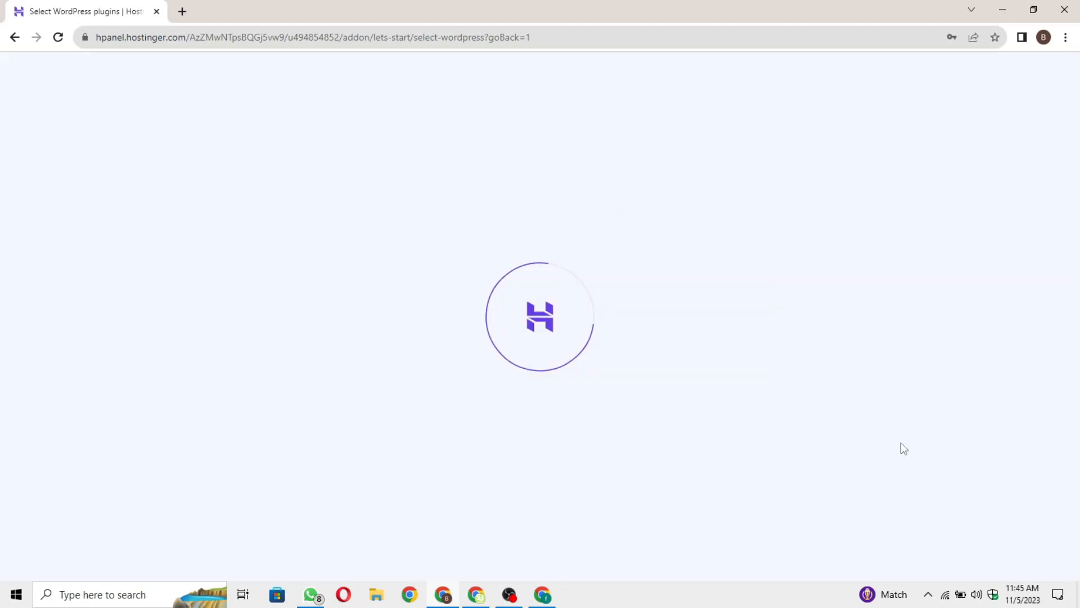
# Untick WPForms, All in One SEO, OptinMonster and MonsterInsights, leaving only Google Site Kit, then continue.
pyautogui.scroll(-2, 904, 386)
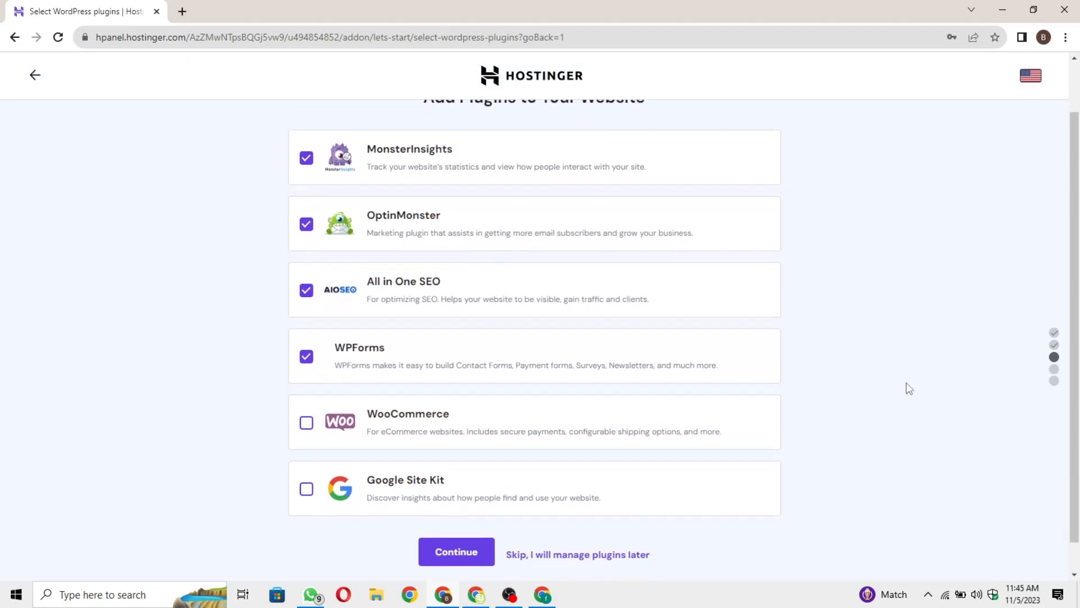
pyautogui.click(393, 338)
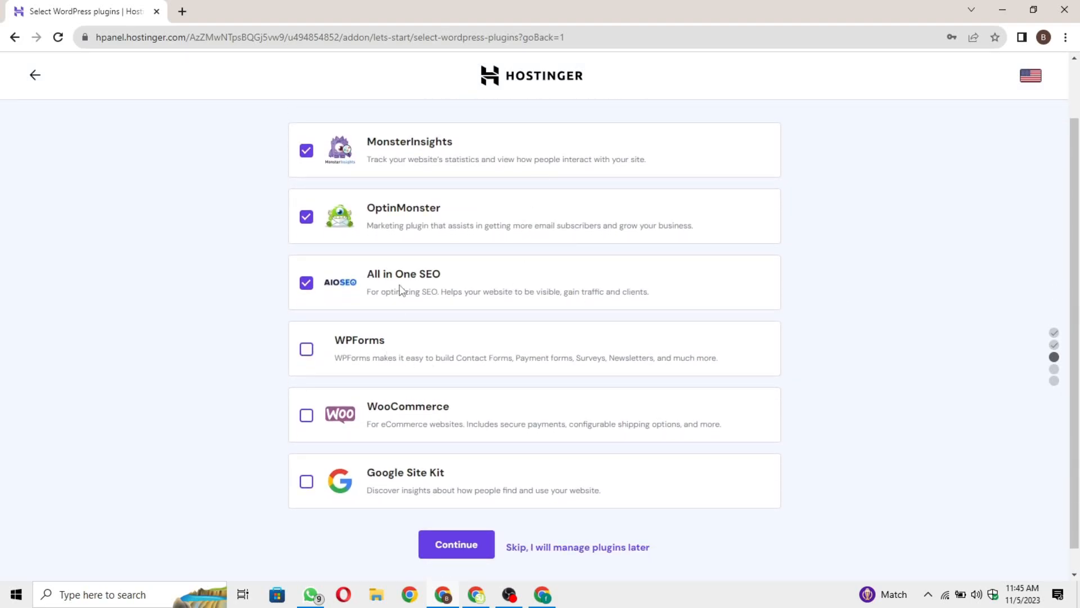
pyautogui.click(403, 290)
pyautogui.click(513, 225)
pyautogui.click(621, 162)
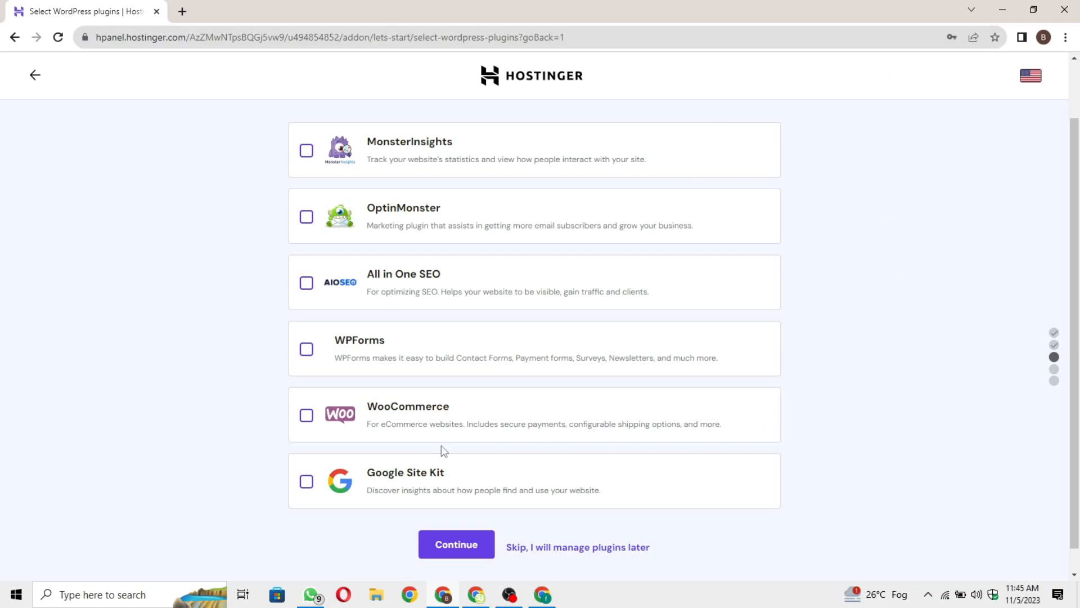
pyautogui.click(308, 484)
pyautogui.scroll(-1, 613, 472)
pyautogui.moveTo(457, 451); pyautogui.dragTo(360, 459)
pyautogui.click(308, 460)
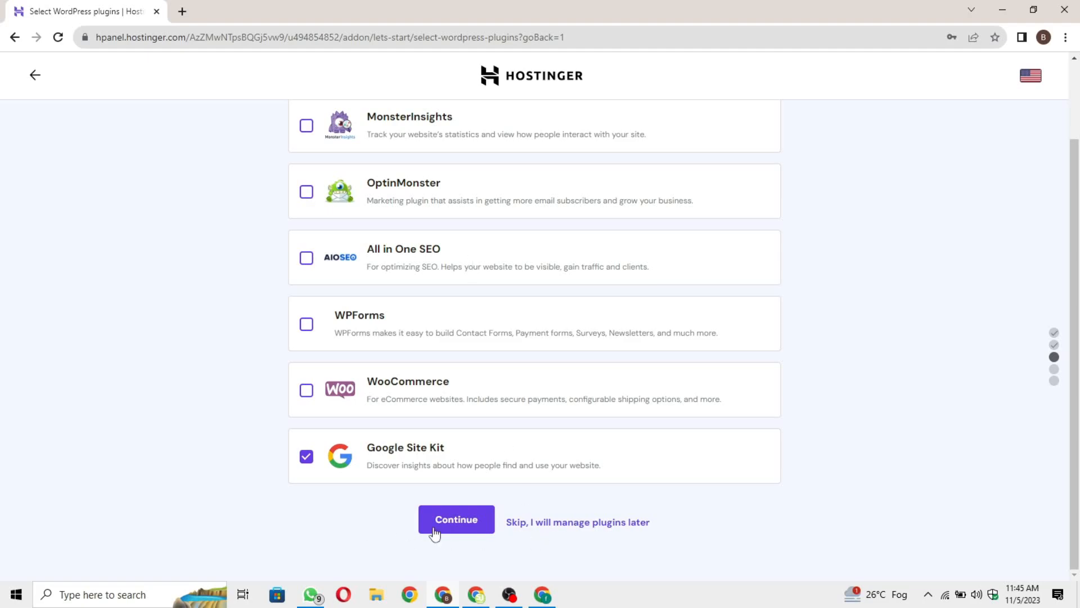
pyautogui.click(473, 532)
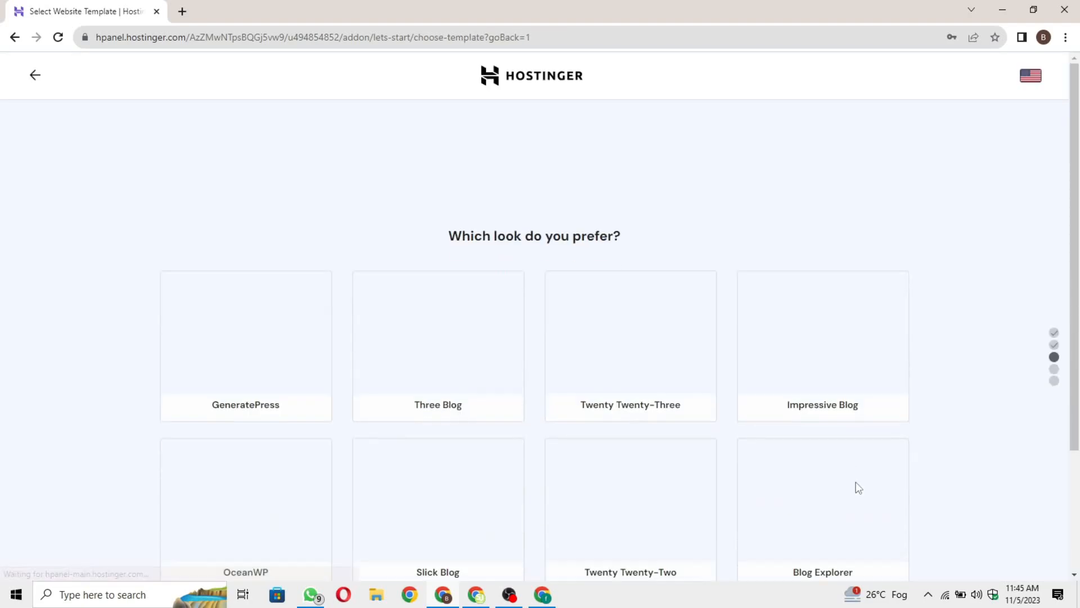
# Scroll the template page and choose 'Skip, I don't need a template'.
pyautogui.scroll(-2, 951, 402)
pyautogui.scroll(2, 336, 260)
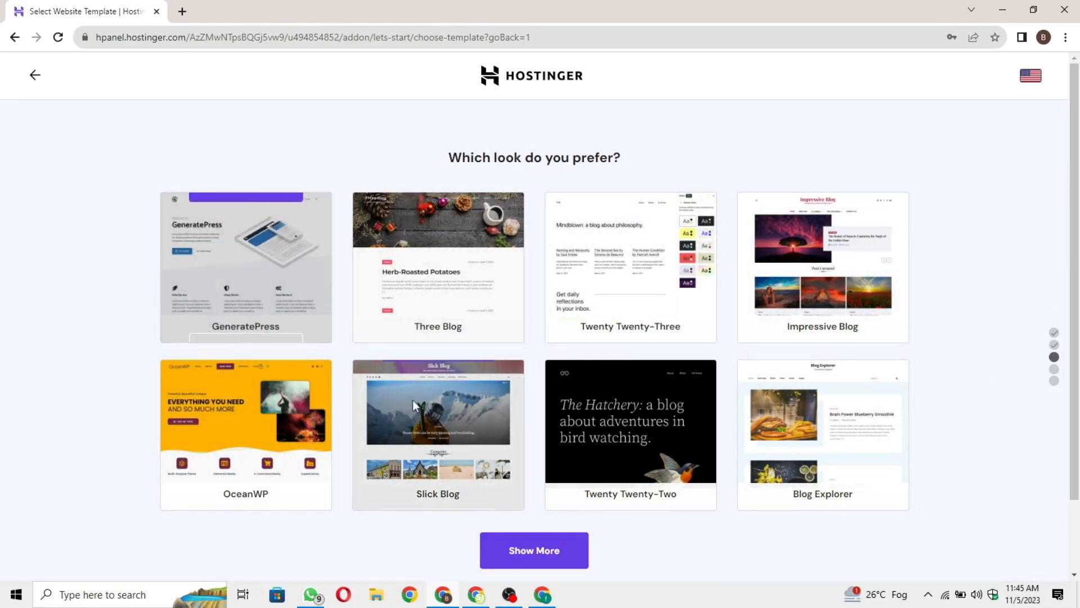
pyautogui.scroll(-2, 788, 428)
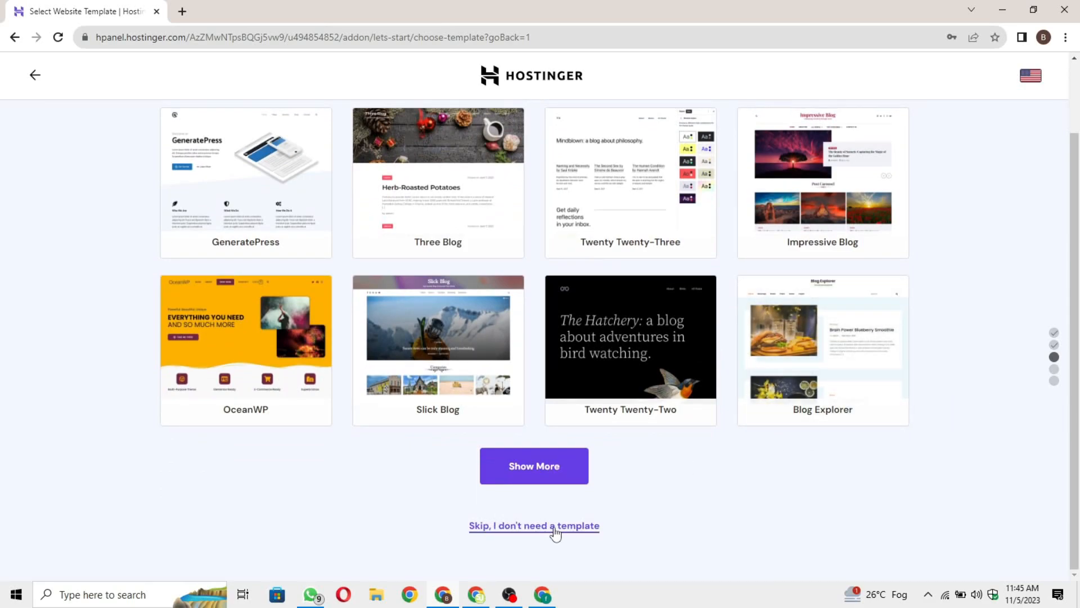
pyautogui.click(587, 529)
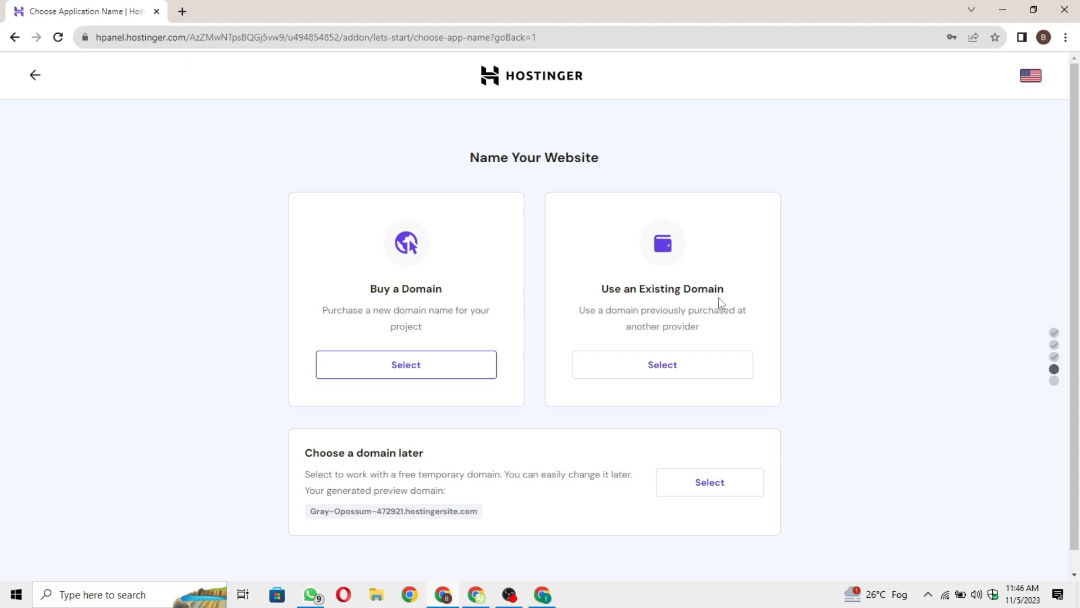
# Choose 'Use an Existing Domain' on the Name Your Website page.
pyautogui.click(426, 366)
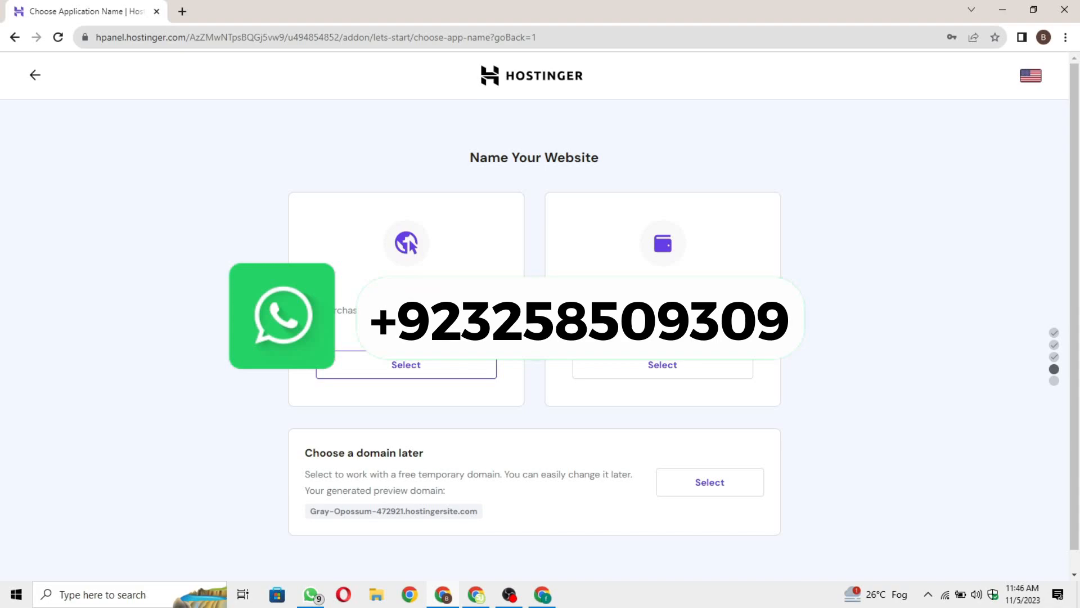
pyautogui.click(679, 373)
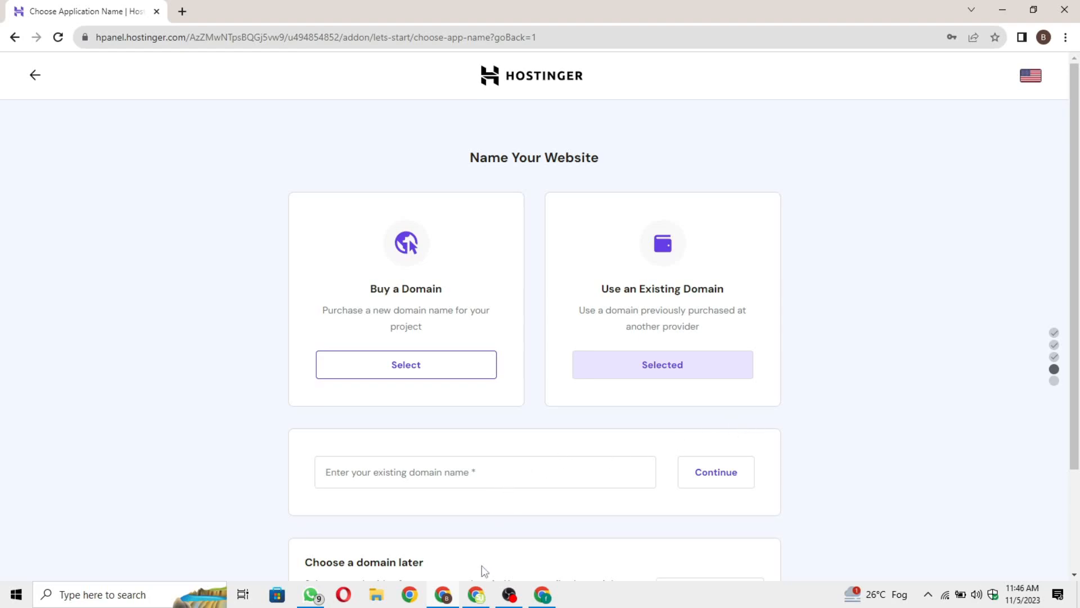
# Copy sonytv.online from the Namecheap dashboard and paste it into Hostinger's existing-domain field.
pyautogui.moveTo(468, 598)
pyautogui.click(476, 526)
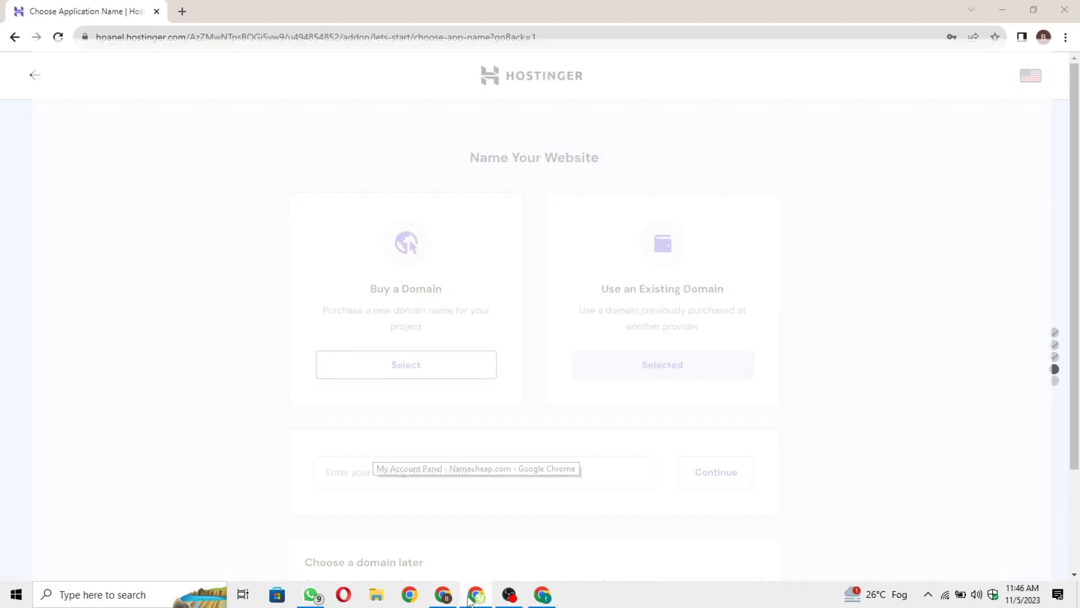
pyautogui.scroll(-2, 621, 338)
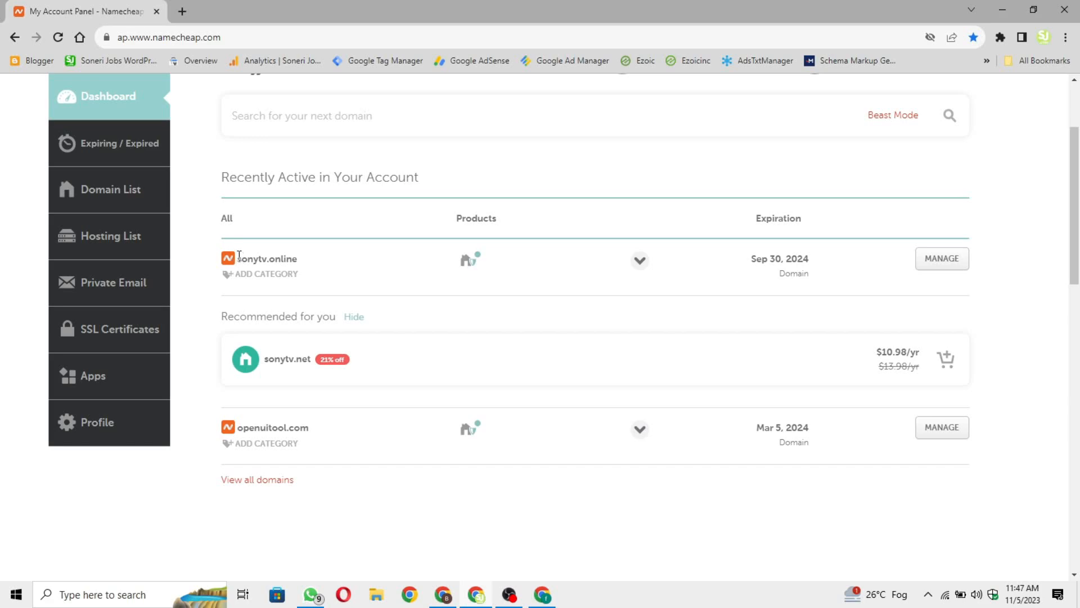
pyautogui.moveTo(239, 255); pyautogui.dragTo(306, 267)
pyautogui.hotkey('ctrl', 'c')
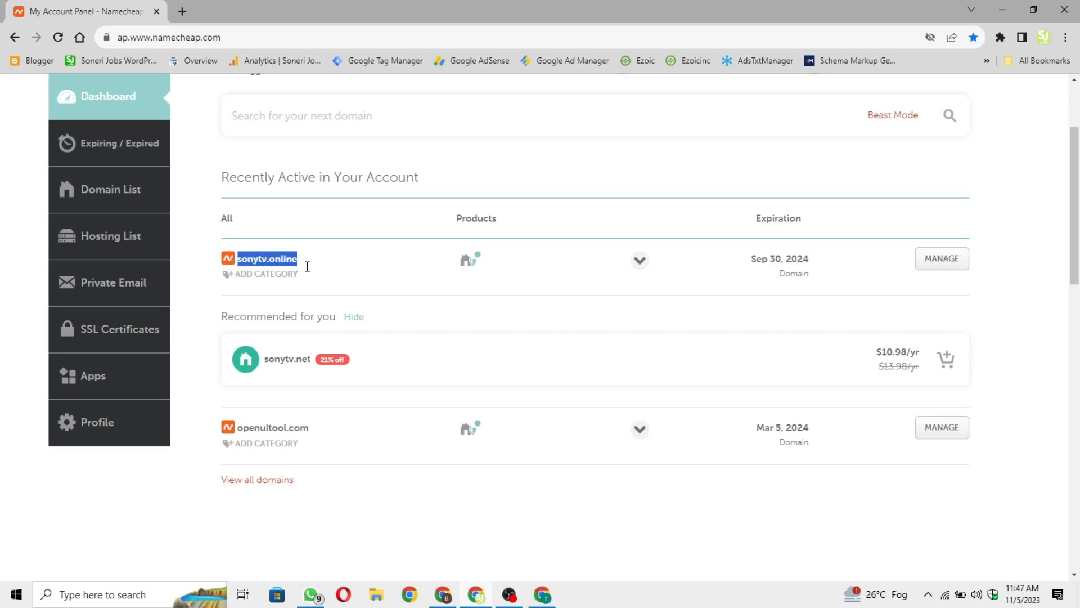
pyautogui.moveTo(477, 601)
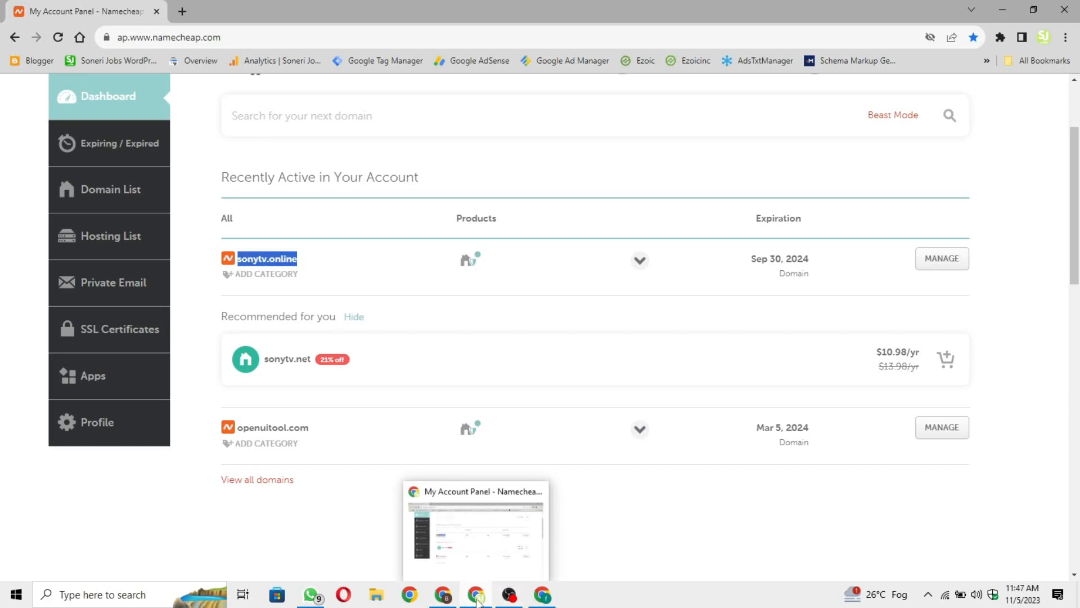
pyautogui.click(445, 529)
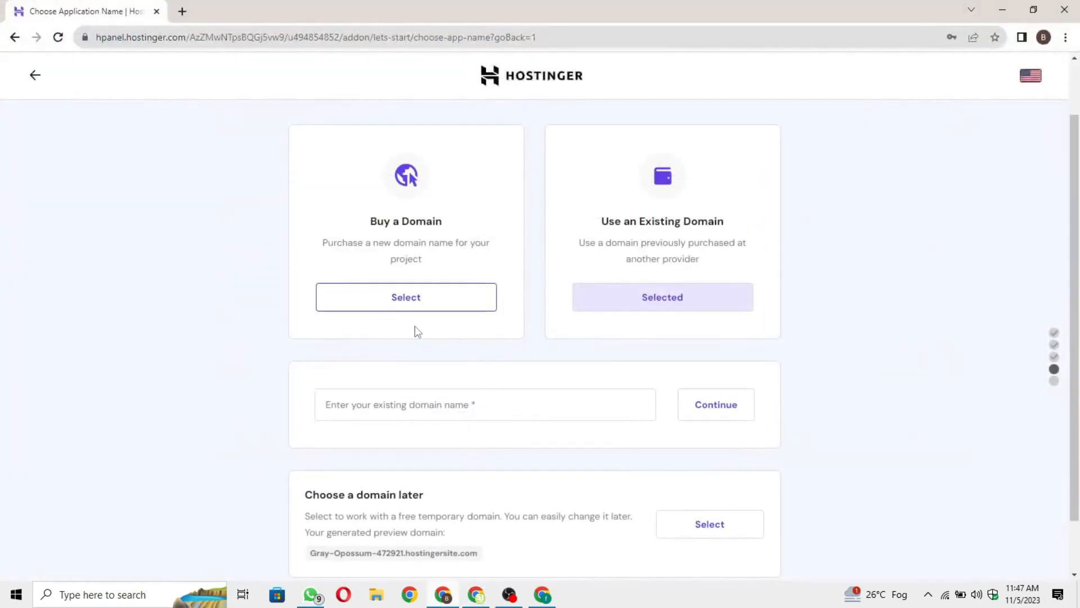
pyautogui.click(417, 406)
pyautogui.hotkey('ctrl', 'v')
pyautogui.click(245, 417)
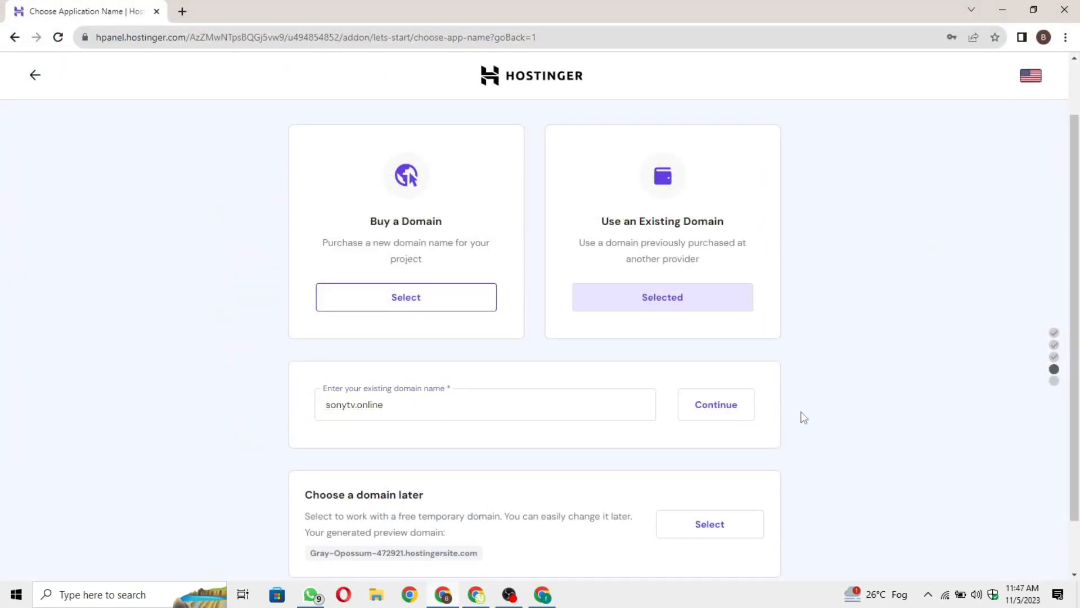
# Submit sonytv.online and review its current nameservers ns1/ns2.dns-parking.com in the summary.
pyautogui.click(736, 421)
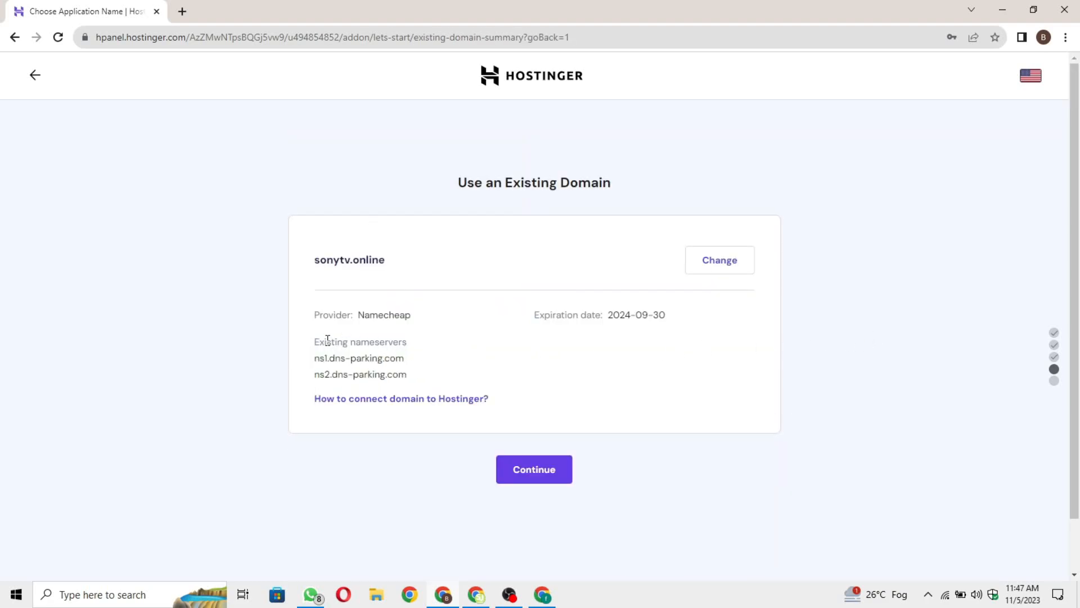
pyautogui.moveTo(313, 342); pyautogui.dragTo(449, 349)
pyautogui.click(448, 349)
pyautogui.moveTo(306, 342); pyautogui.dragTo(417, 348)
pyautogui.click(417, 347)
pyautogui.moveTo(313, 377); pyautogui.dragTo(367, 380)
pyautogui.moveTo(455, 374); pyautogui.dragTo(281, 362)
pyautogui.click(455, 375)
pyautogui.moveTo(441, 600)
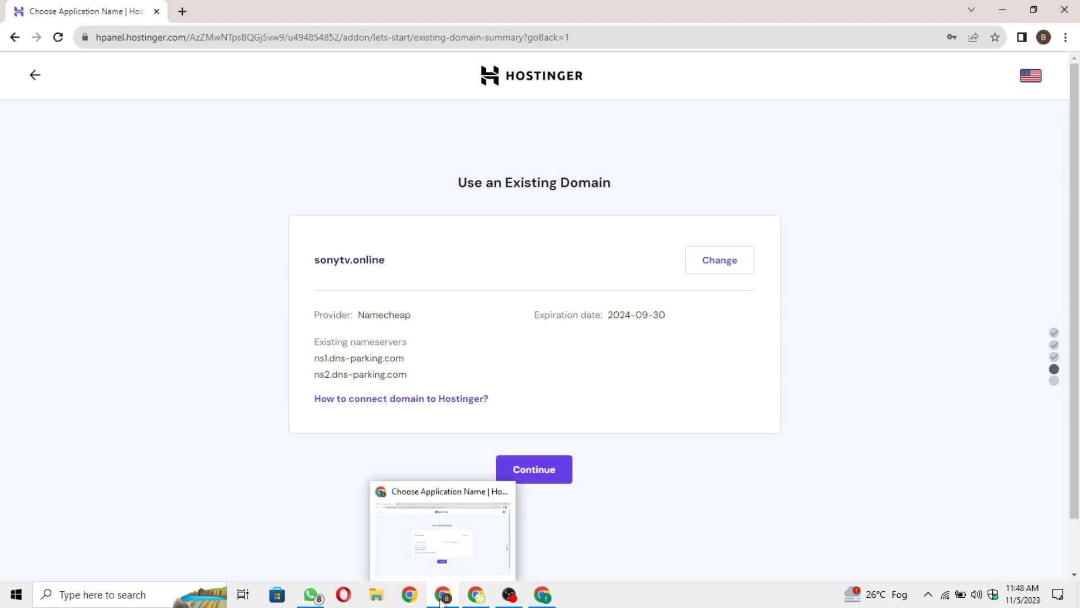
# In Namecheap's domain list, open the management page for sonytv.online.
pyautogui.click(476, 595)
pyautogui.click(1038, 390)
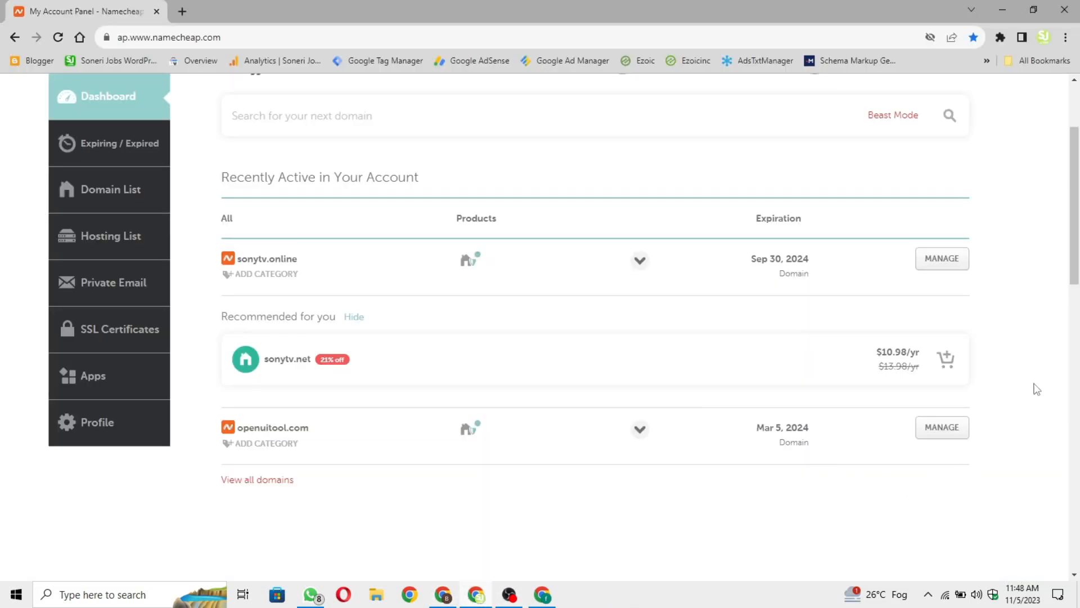
pyautogui.scroll(2, 1013, 383)
pyautogui.scroll(-4, 1011, 381)
pyautogui.scroll(2, 1013, 281)
pyautogui.moveTo(287, 264); pyautogui.dragTo(218, 265)
pyautogui.click(313, 267)
pyautogui.click(949, 267)
pyautogui.click(933, 265)
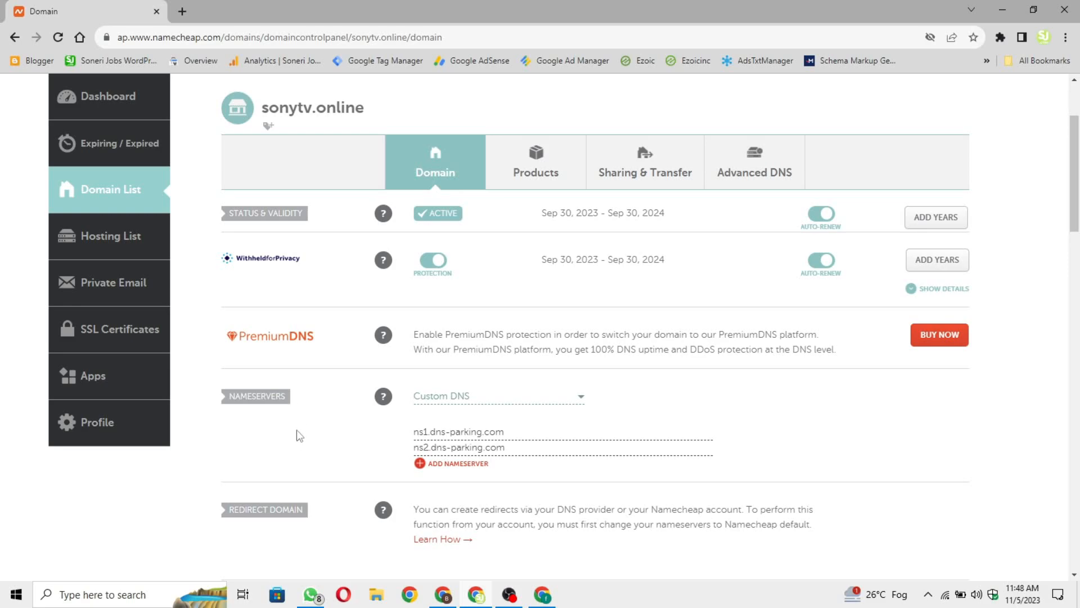
# Check the NAMESERVERS section: Custom DNS with ns1.dns-parking.com and ns2.dns-parking.com.
pyautogui.moveTo(287, 407); pyautogui.dragTo(237, 406)
pyautogui.click(318, 416)
pyautogui.moveTo(504, 432); pyautogui.dragTo(363, 429)
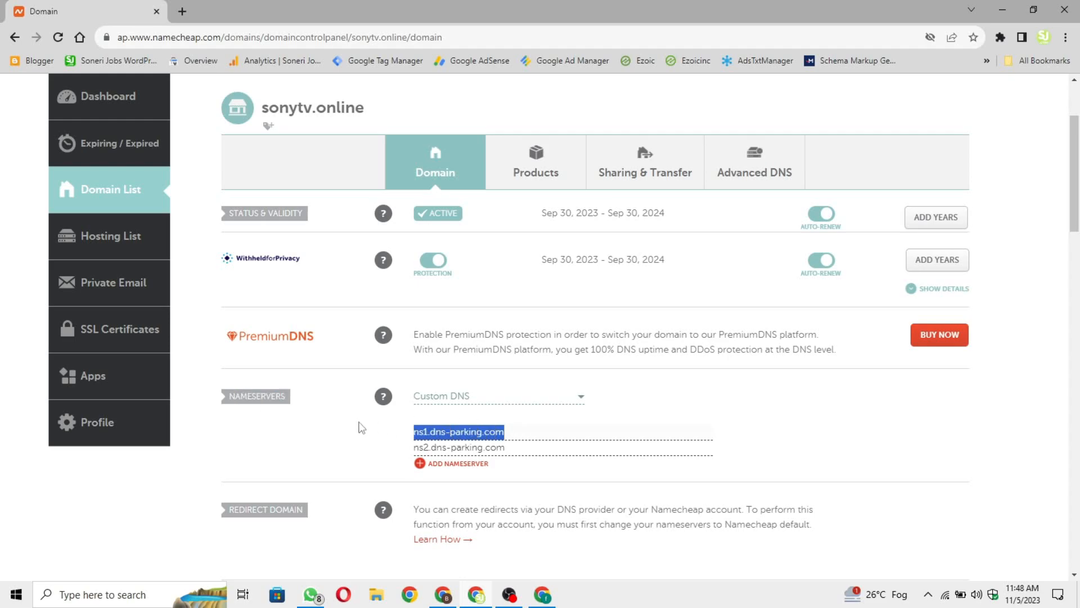
pyautogui.click(683, 405)
pyautogui.click(517, 401)
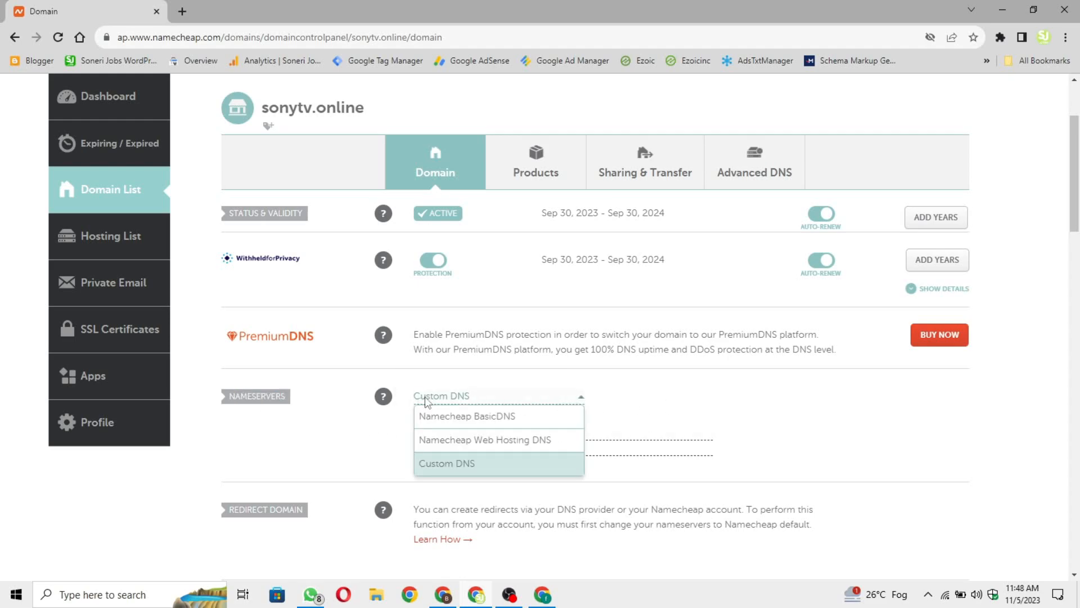
pyautogui.click(459, 464)
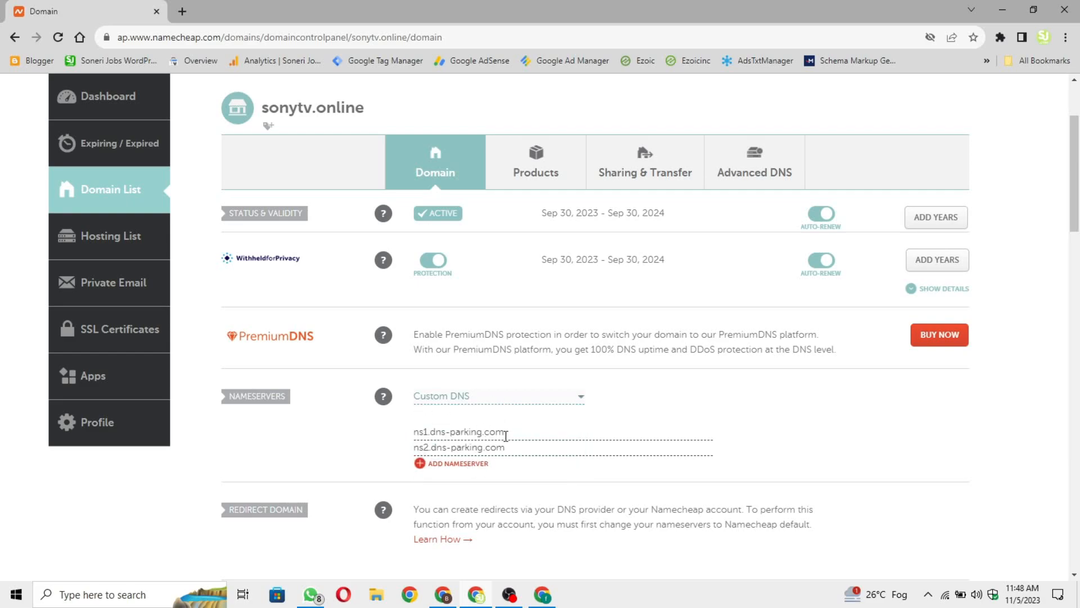
pyautogui.moveTo(523, 434); pyautogui.dragTo(407, 434)
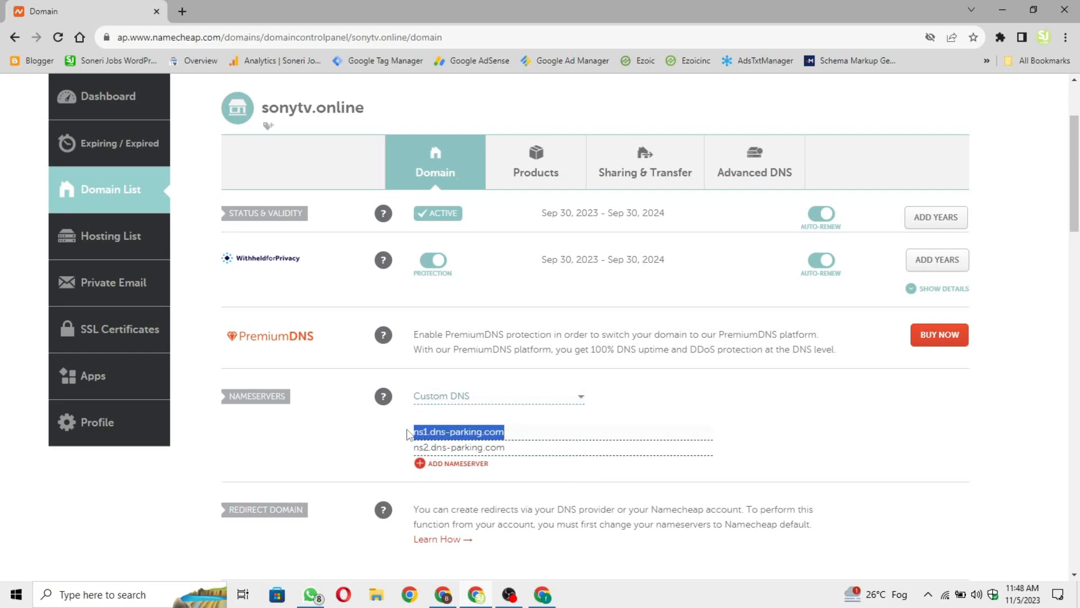
pyautogui.click(488, 452)
pyautogui.click(522, 450)
pyautogui.moveTo(510, 449); pyautogui.dragTo(331, 447)
pyautogui.click(322, 447)
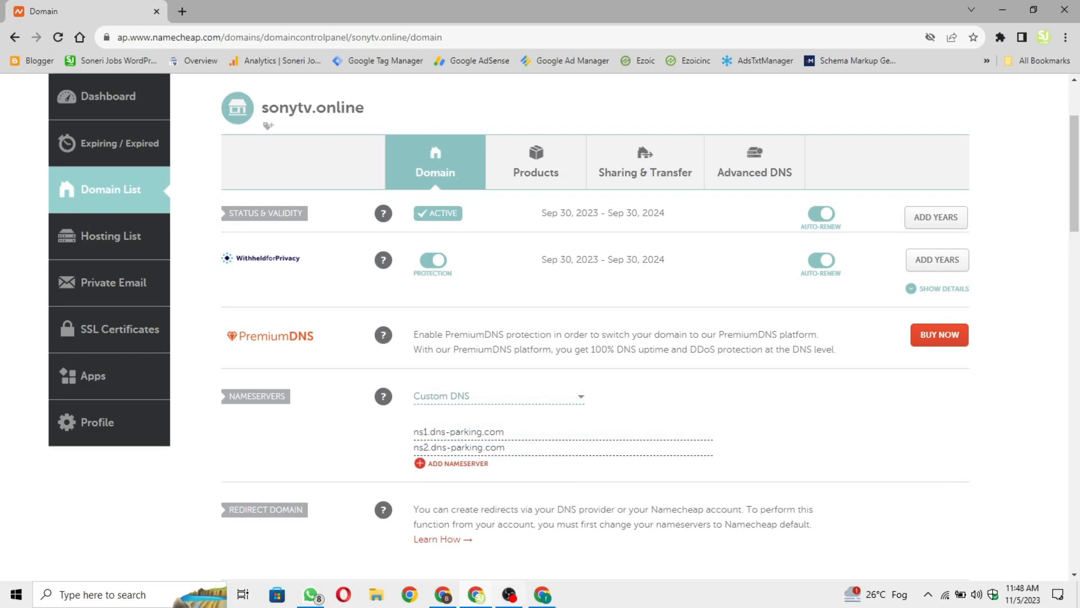
# Compare Hostinger's listed nameservers with the ns2.dns-parking.com entry in Namecheap.
pyautogui.click(443, 595)
pyautogui.moveTo(304, 363); pyautogui.dragTo(433, 382)
pyautogui.click(445, 464)
pyautogui.click(476, 595)
pyautogui.moveTo(527, 446); pyautogui.dragTo(390, 448)
pyautogui.click(586, 446)
# Check sonytv.online's existing nameservers and continue setup with that Namecheap domain.
pyautogui.click(447, 599)
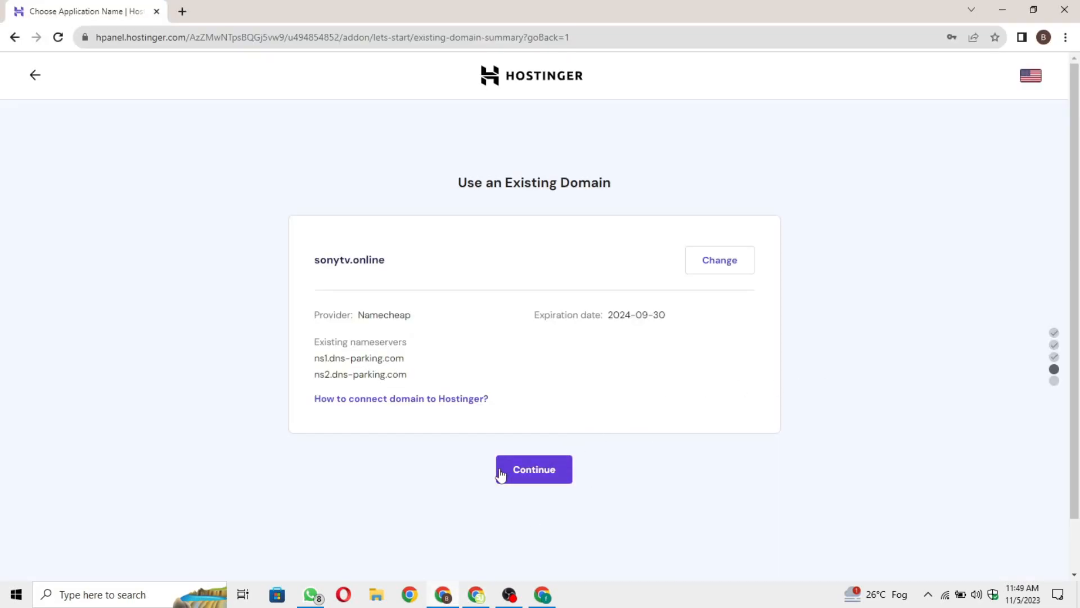
pyautogui.moveTo(409, 375); pyautogui.dragTo(310, 367)
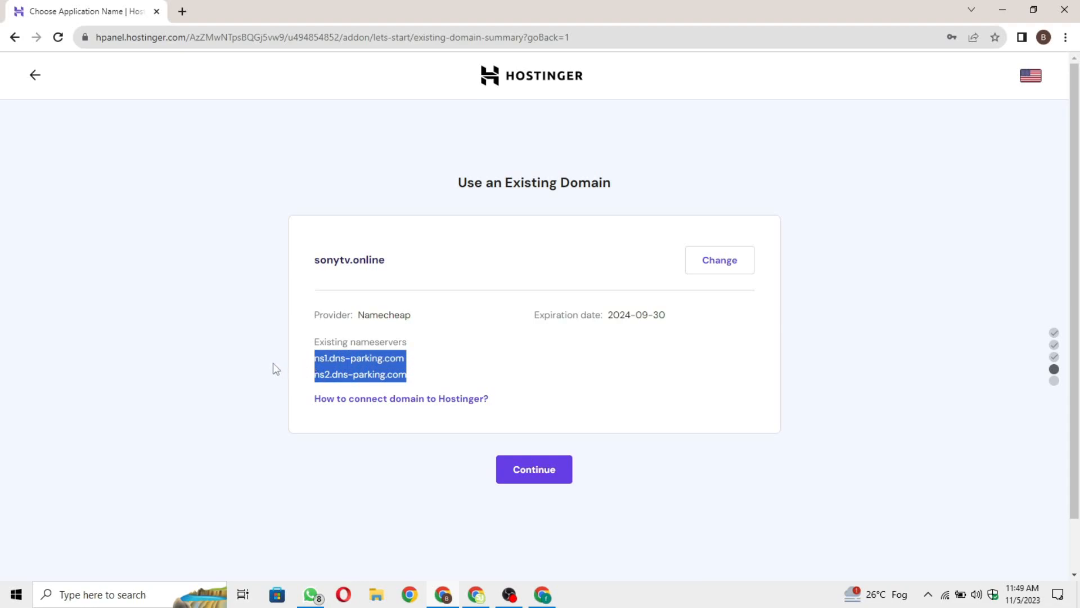
pyautogui.click(524, 413)
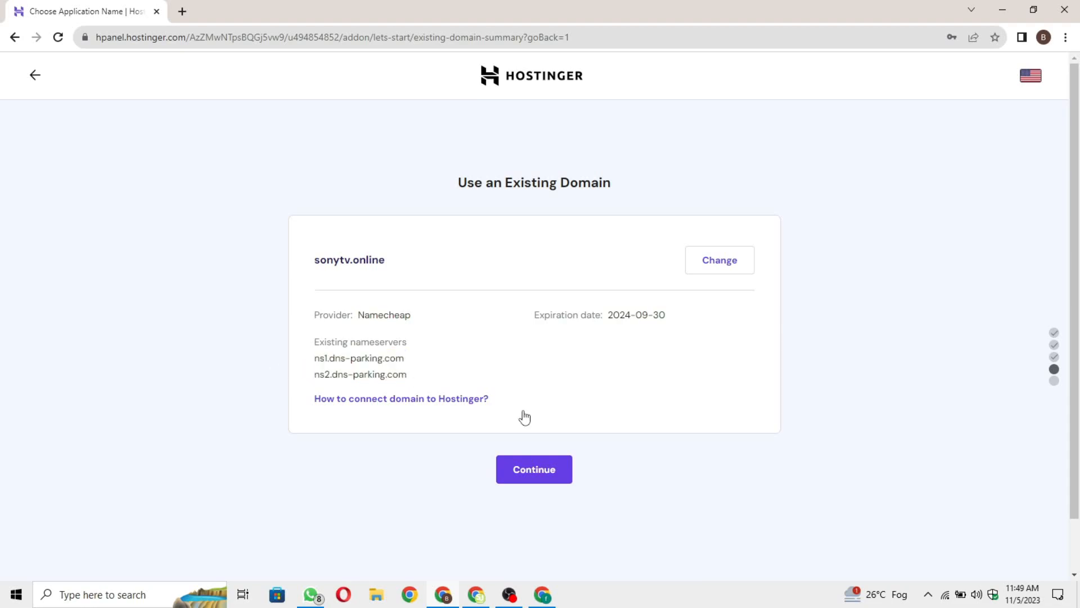
pyautogui.click(528, 481)
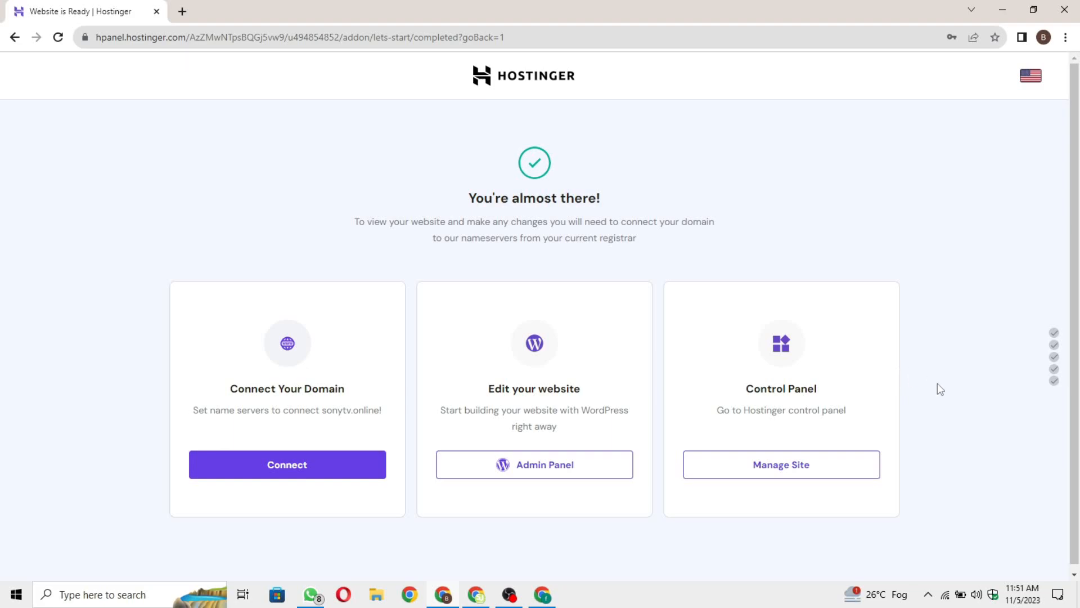
# Open hosting management for sonytv.online and go to its WordPress overview.
pyautogui.moveTo(738, 389); pyautogui.dragTo(826, 388)
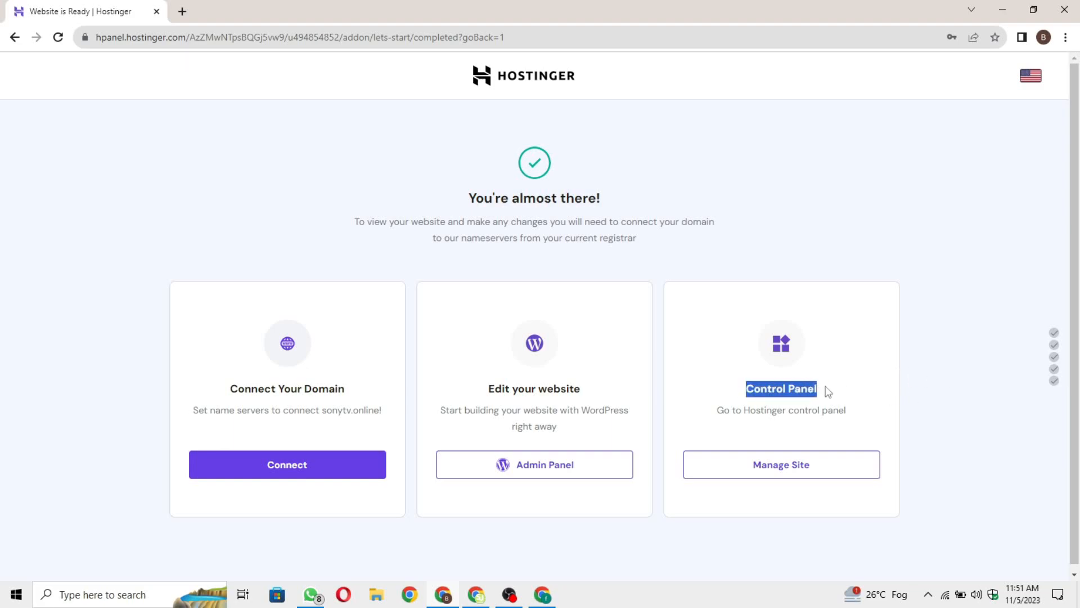
pyautogui.click(829, 393)
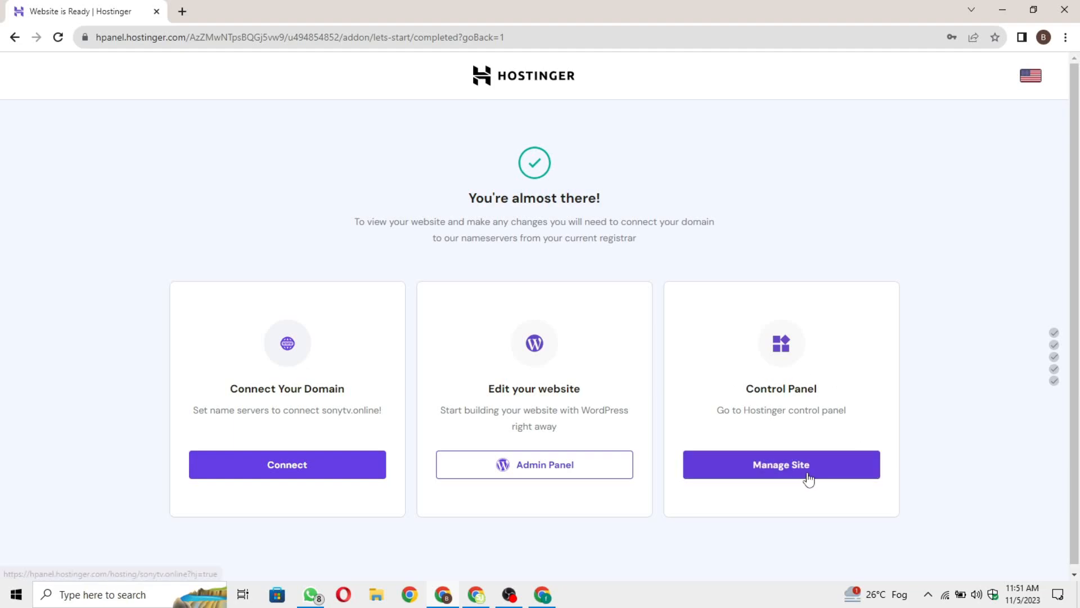
pyautogui.click(832, 478)
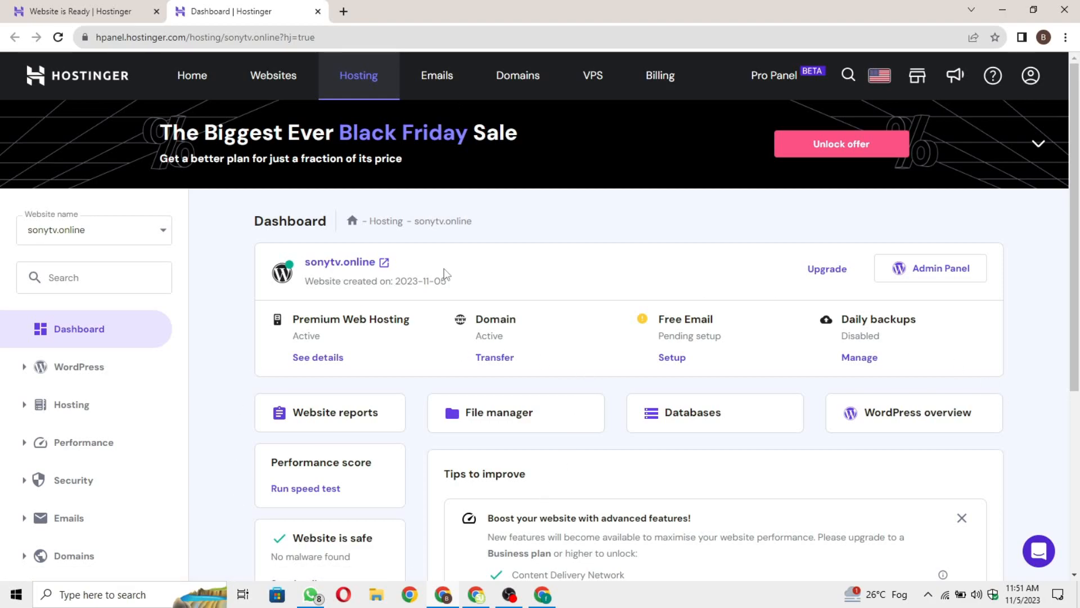
pyautogui.scroll(-1, 1013, 378)
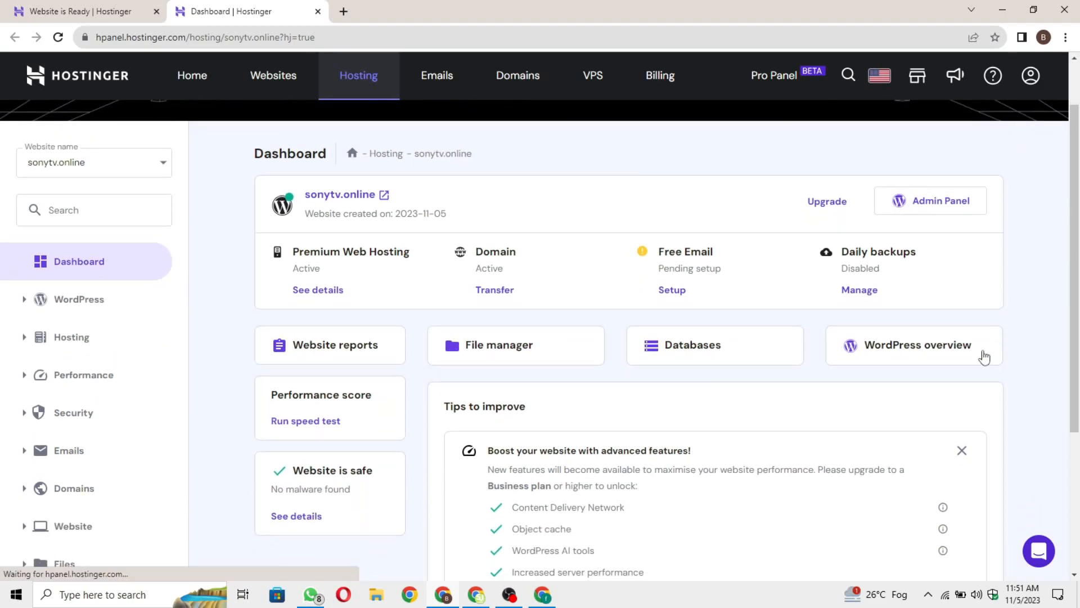
pyautogui.click(918, 348)
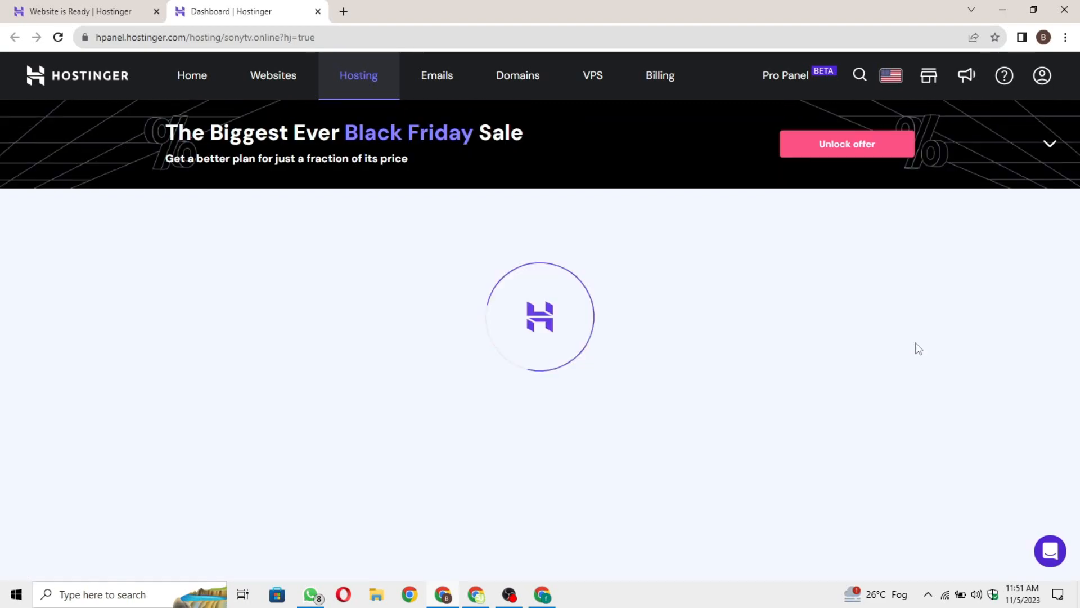
# Check the Force HTTPS setting and that the SSL certificate is active.
pyautogui.scroll(-5, 742, 330)
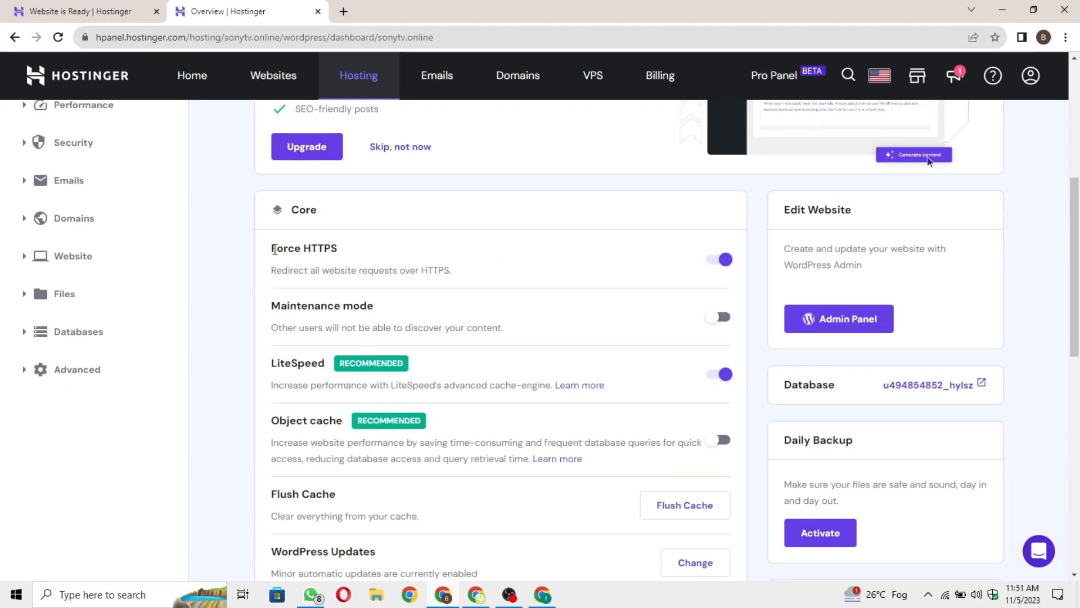
pyautogui.moveTo(275, 249); pyautogui.dragTo(374, 256)
pyautogui.click(341, 251)
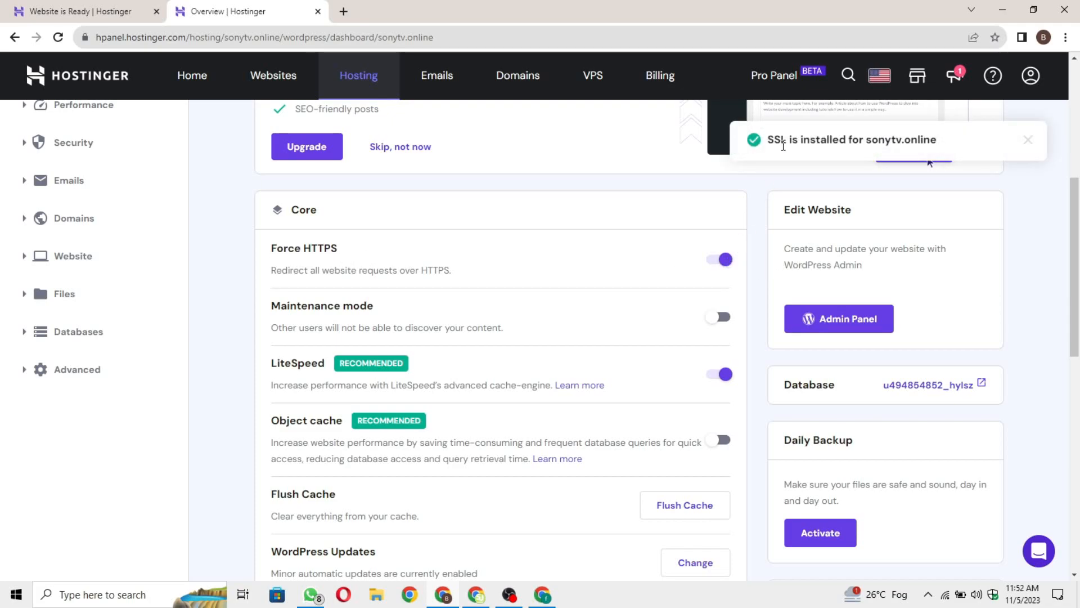
pyautogui.scroll(-3, 507, 415)
pyautogui.moveTo(272, 464); pyautogui.dragTo(350, 464)
pyautogui.scroll(8, 416, 467)
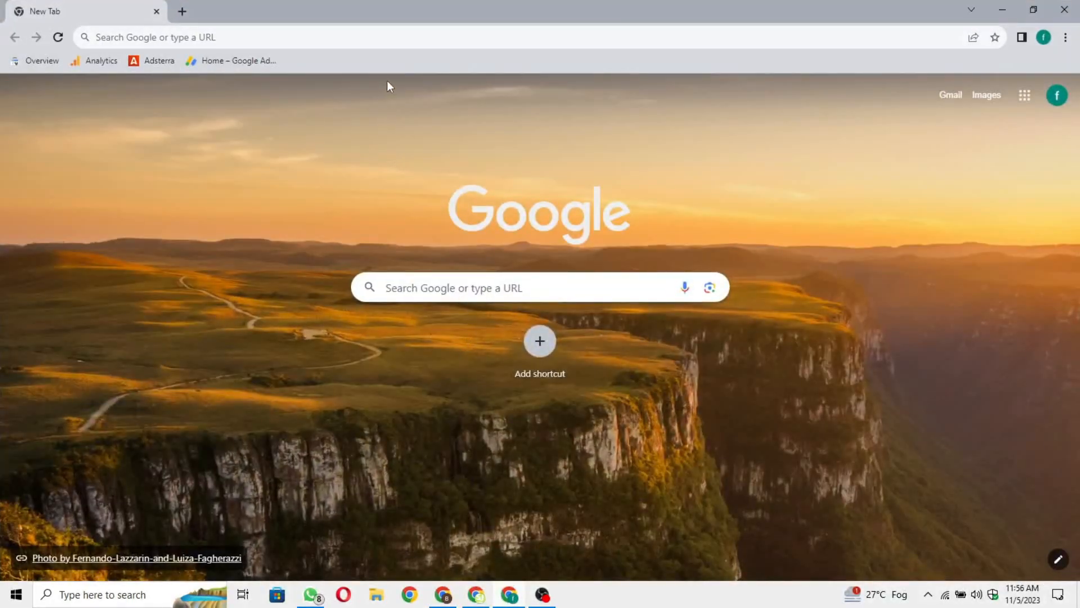
# Load the live sonytv.online site in Chrome and view its 'Hello world!' post.
pyautogui.click(394, 35)
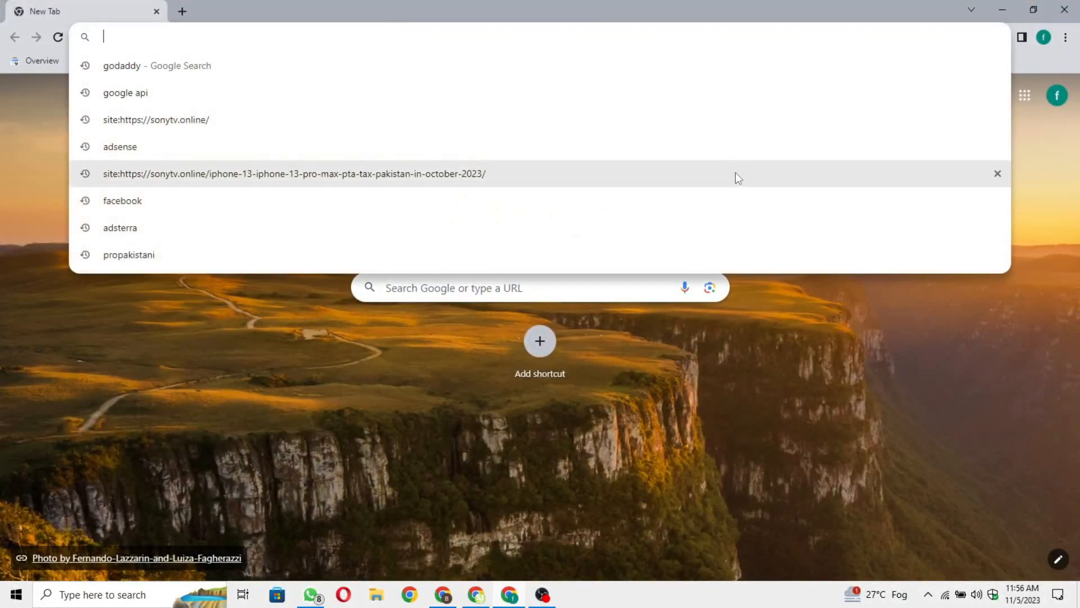
pyautogui.write('so')
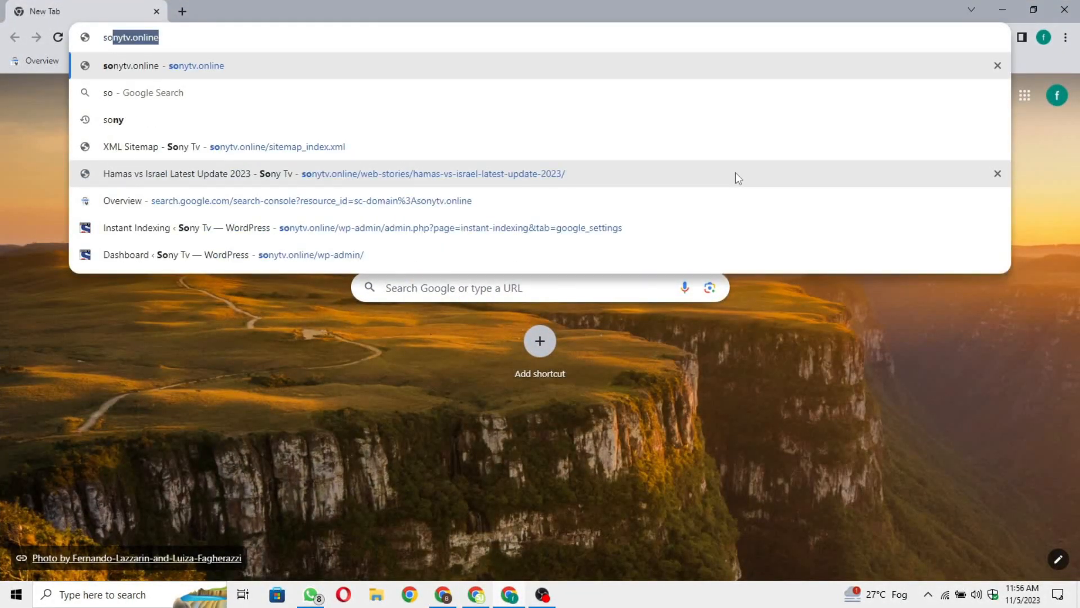
pyautogui.press('Return')
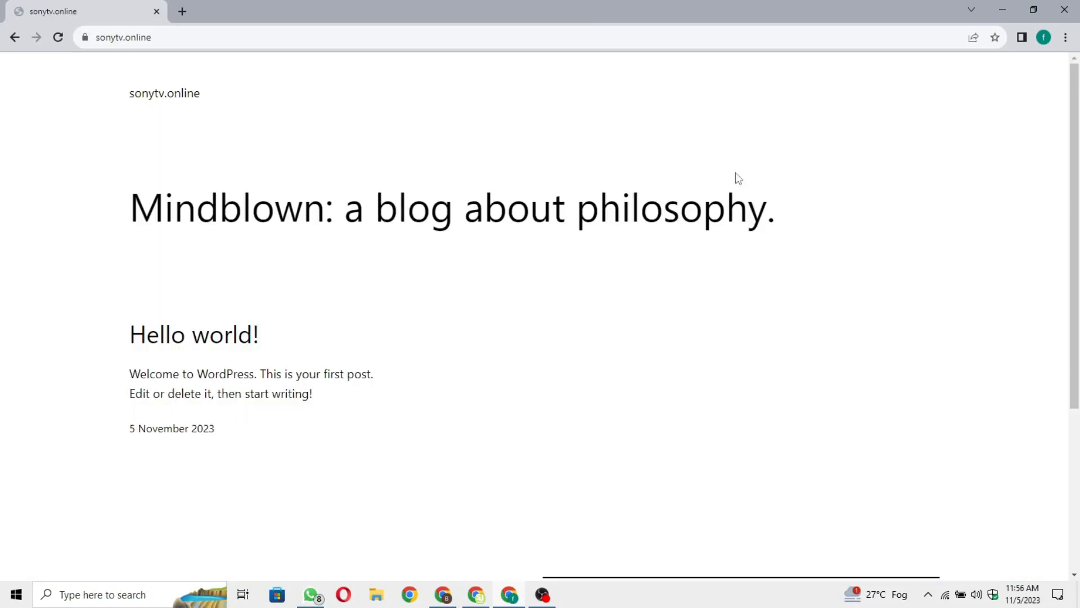
pyautogui.scroll(-5, 675, 361)
pyautogui.scroll(5, 507, 383)
pyautogui.scroll(-5, 584, 444)
pyautogui.scroll(5, 580, 431)
# Go to sonytv.online/wp-admin to reach the WordPress login page.
pyautogui.click(171, 34)
pyautogui.click(96, 157)
pyautogui.scroll(-5, 495, 338)
pyautogui.scroll(5, 509, 372)
pyautogui.click(275, 38)
pyautogui.click(377, 39)
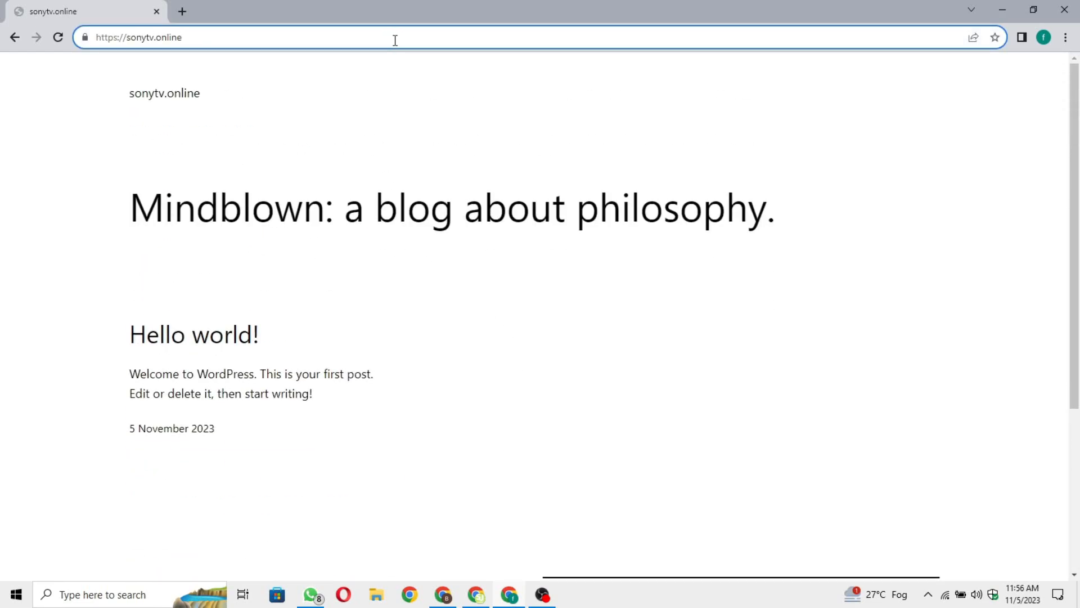
pyautogui.write('/wp')
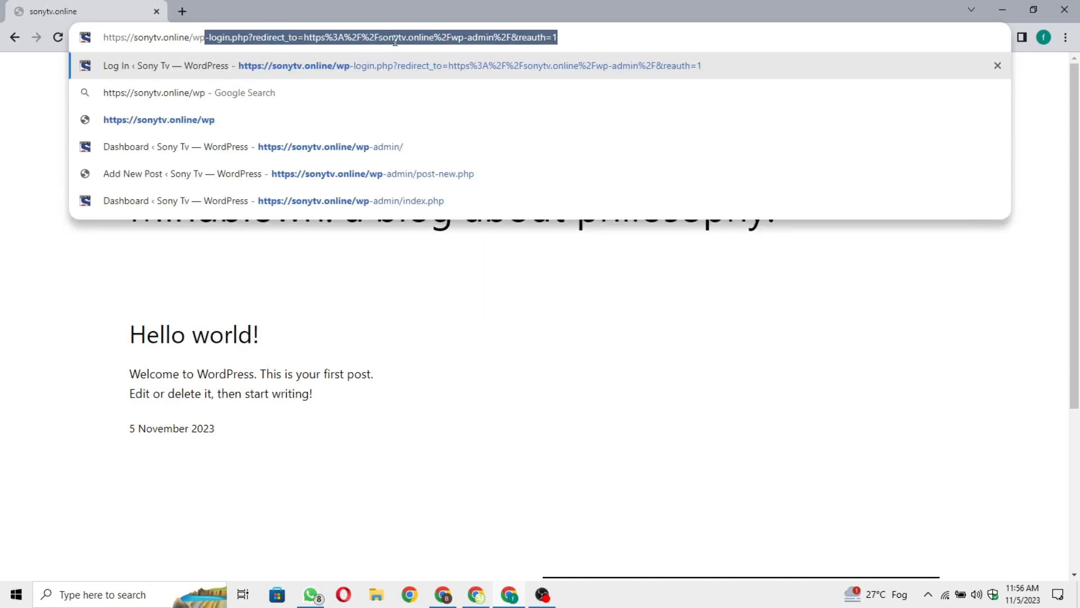
pyautogui.write('-admin')
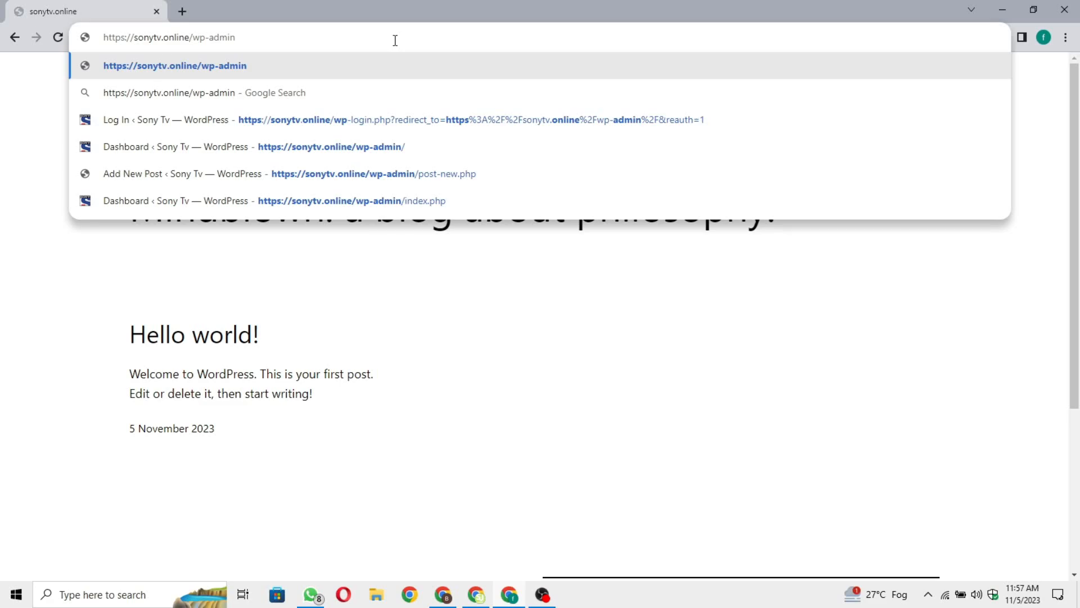
pyautogui.press('Return')
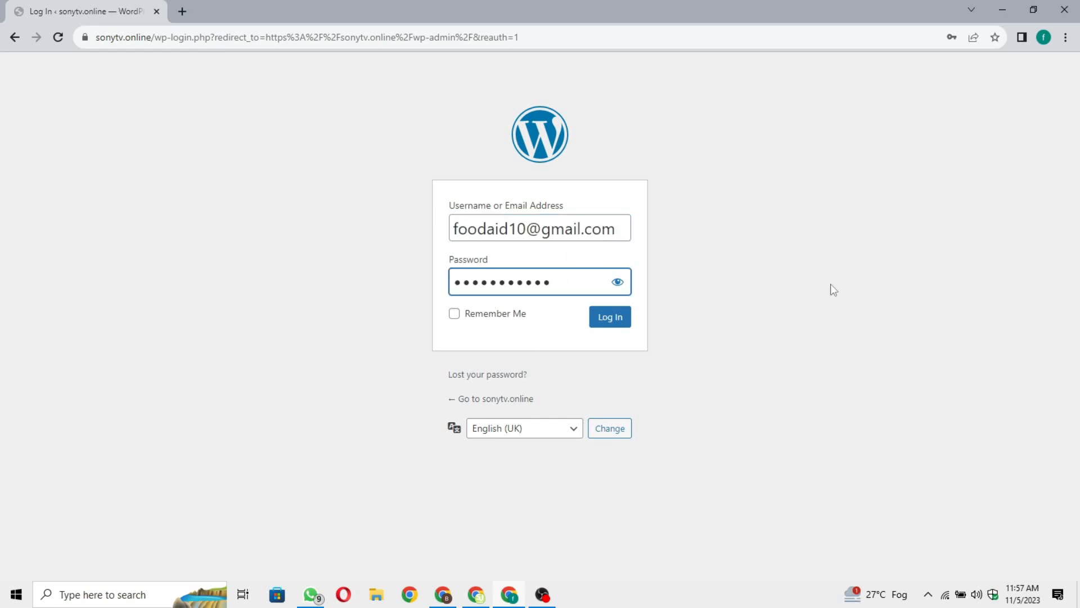
# Log into the WordPress admin, save the password in Chrome, and dismiss the tip.
pyautogui.click(831, 284)
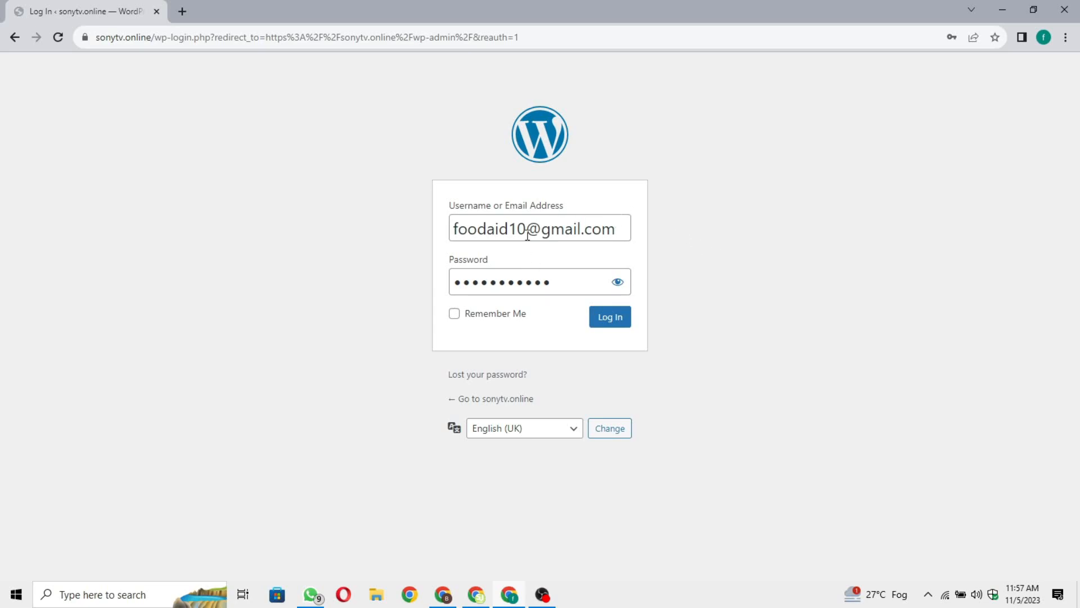
pyautogui.click(619, 320)
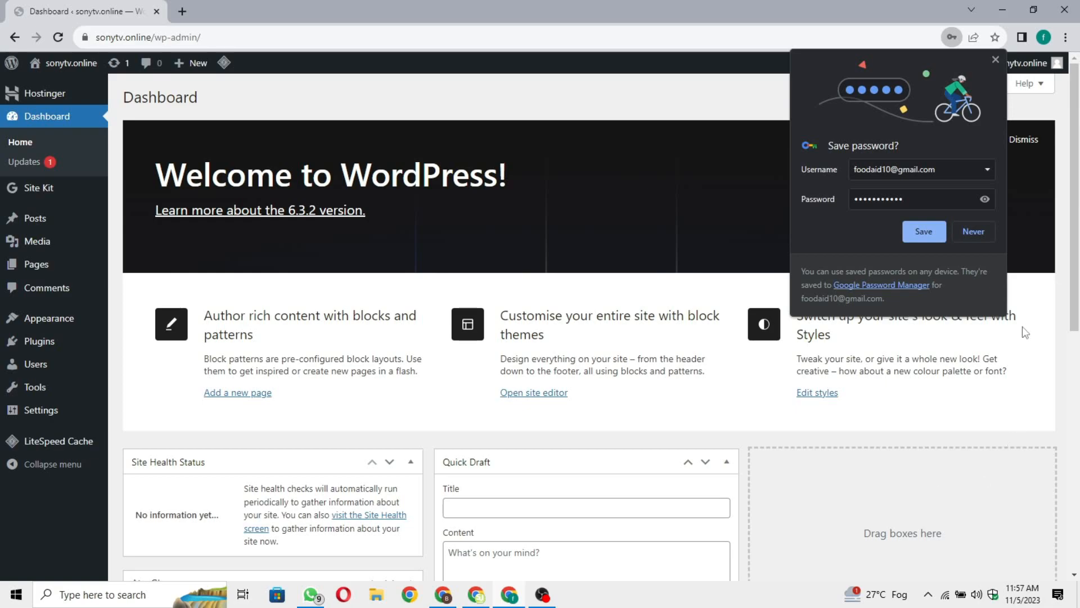
pyautogui.click(923, 234)
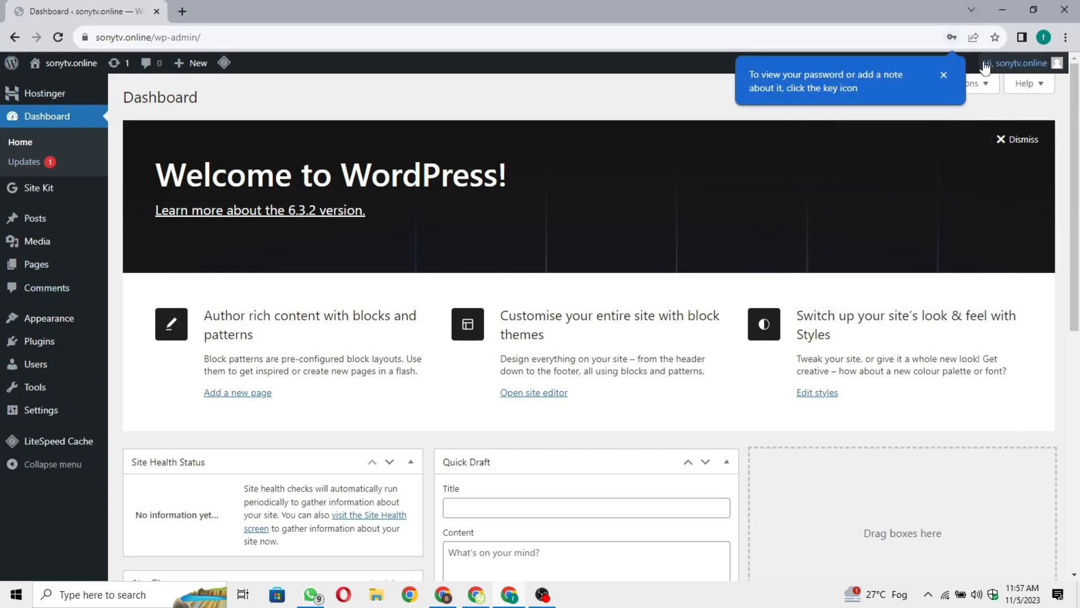
pyautogui.click(944, 75)
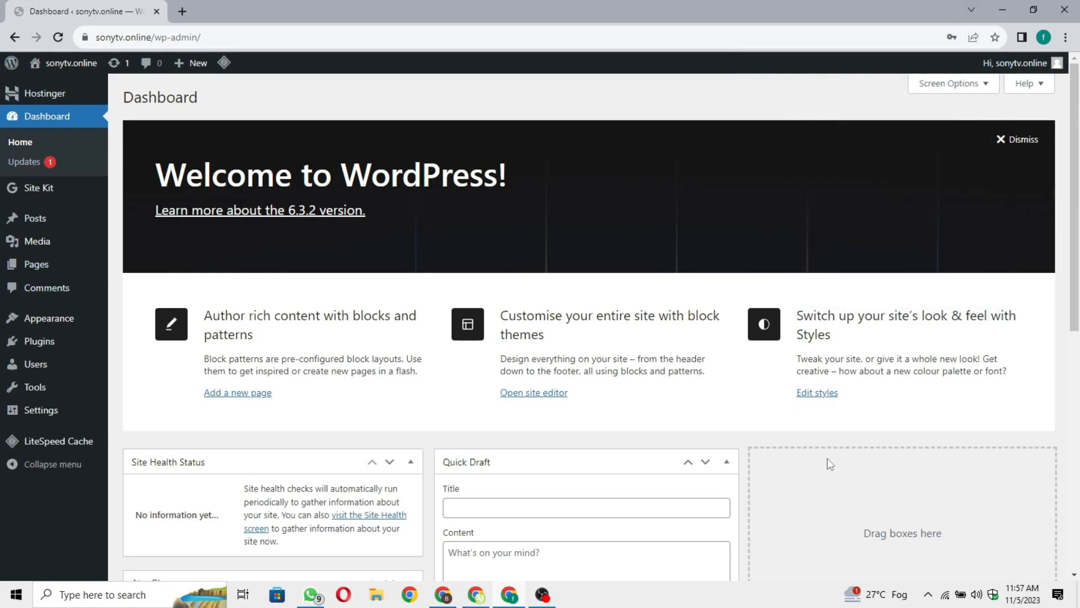
pyautogui.scroll(-1, 826, 458)
pyautogui.scroll(1, 816, 428)
pyautogui.scroll(-8, 799, 387)
pyautogui.scroll(7, 594, 330)
pyautogui.scroll(1, 594, 331)
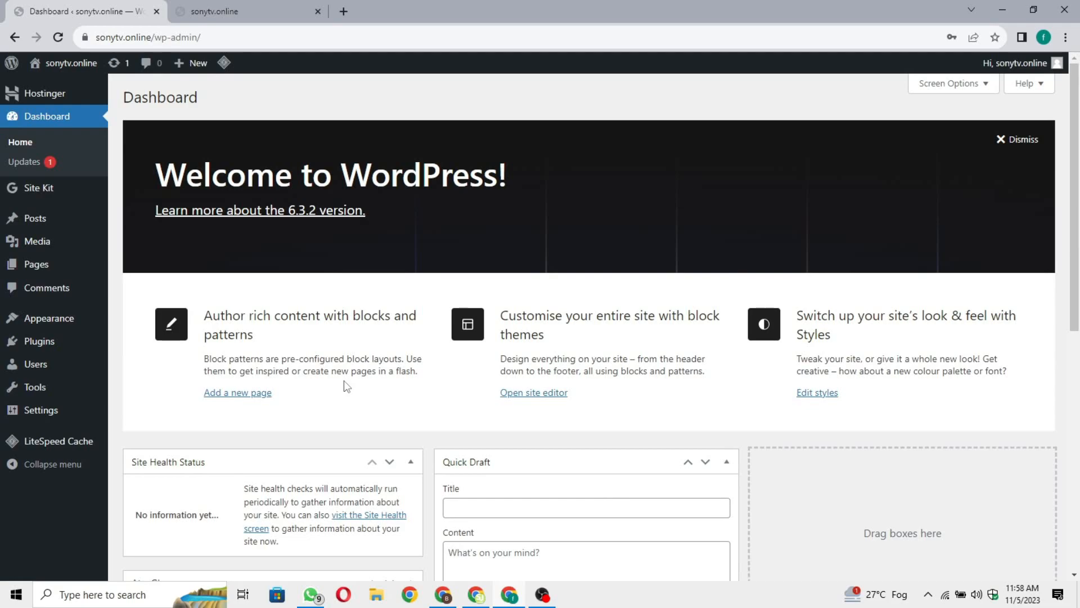